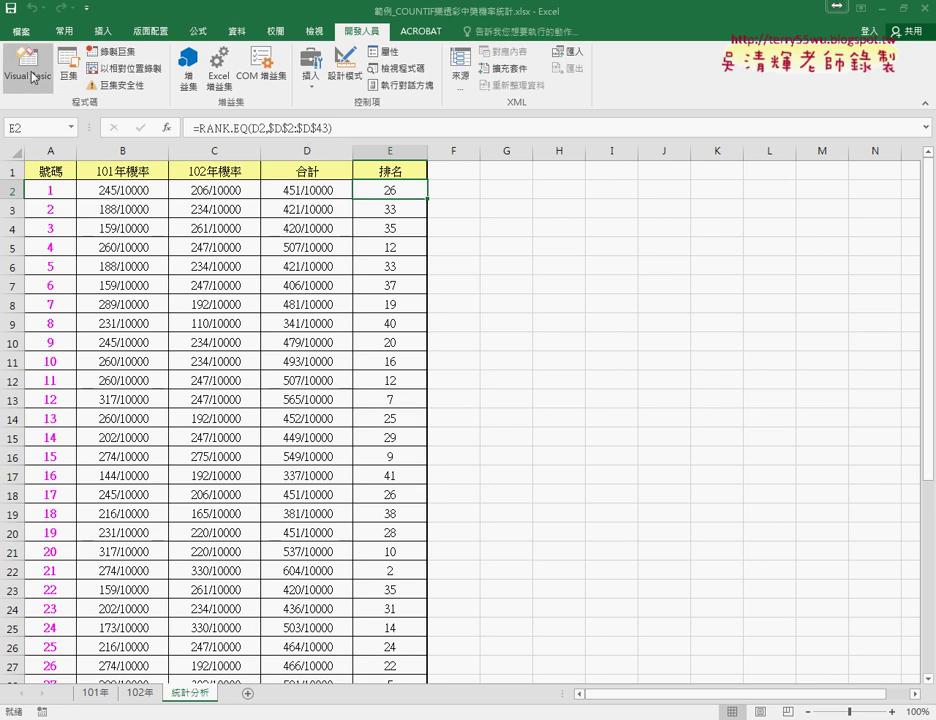
# Review the macro code in the VBA editor, then return to the worksheet
pyautogui.moveTo(443, 206)
pyautogui.mouseDown()
pyautogui.moveTo(600, 181)
pyautogui.moveTo(603, 165)
pyautogui.mouseUp()
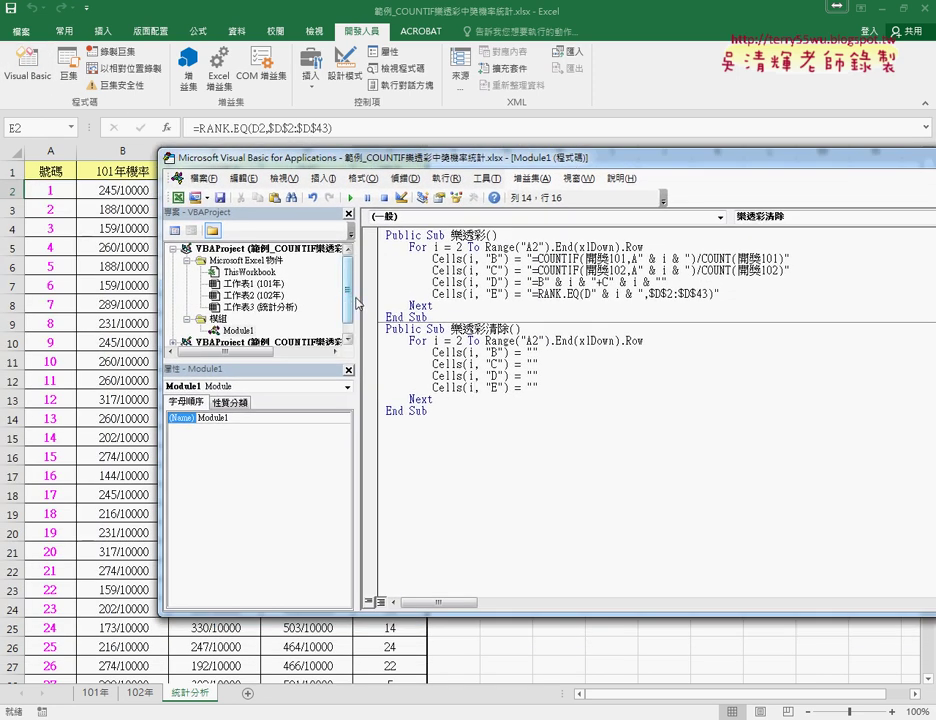
pyautogui.moveTo(355, 297); pyautogui.dragTo(336, 296)
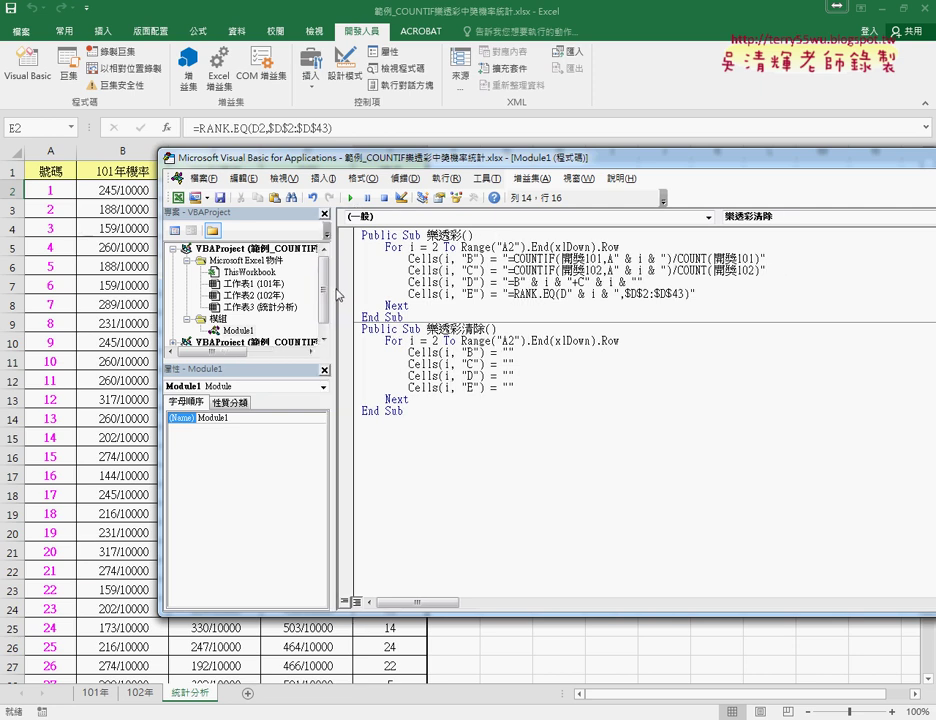
pyautogui.click(492, 74)
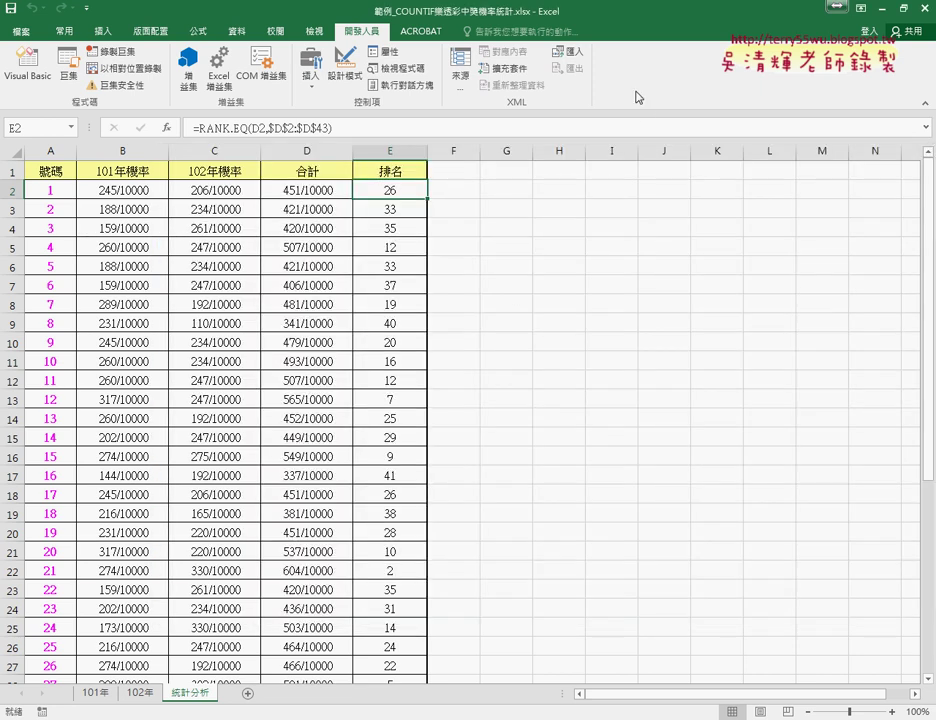
# Draw a Form Control button beside the table near H2 and assign it the 樂透彩 macro
pyautogui.click(311, 72)
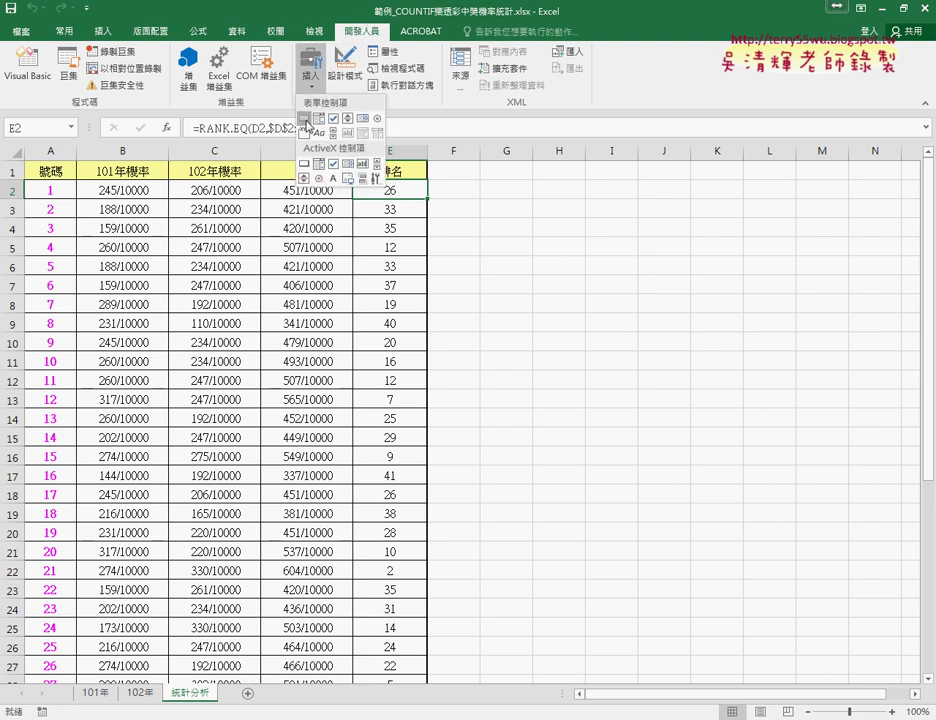
pyautogui.click(304, 119)
pyautogui.moveTo(527, 177); pyautogui.dragTo(702, 214)
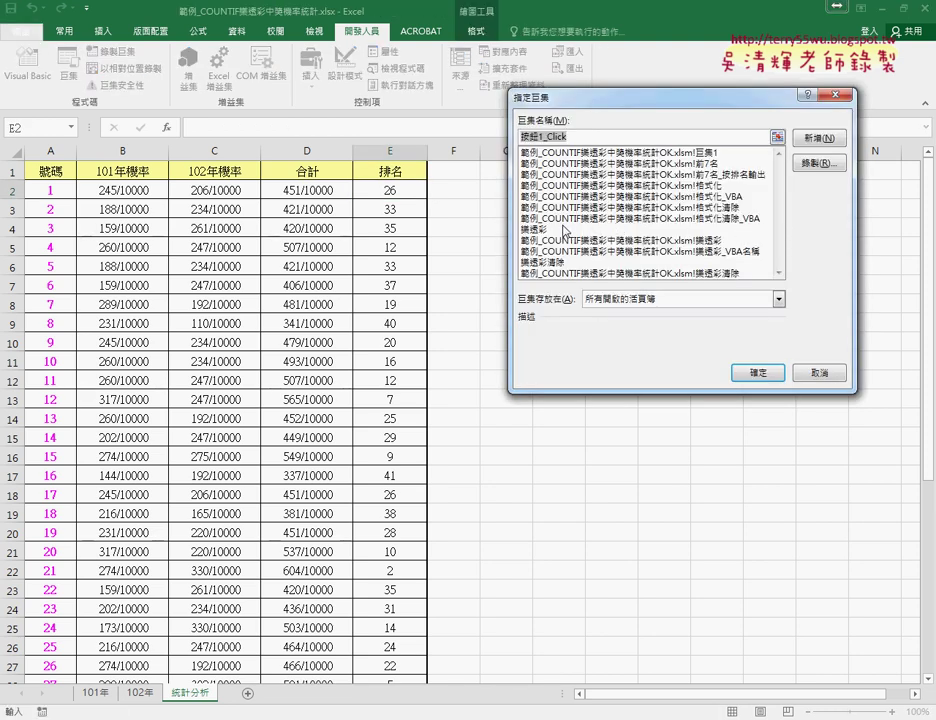
pyautogui.click(590, 229)
pyautogui.doubleClick(556, 139)
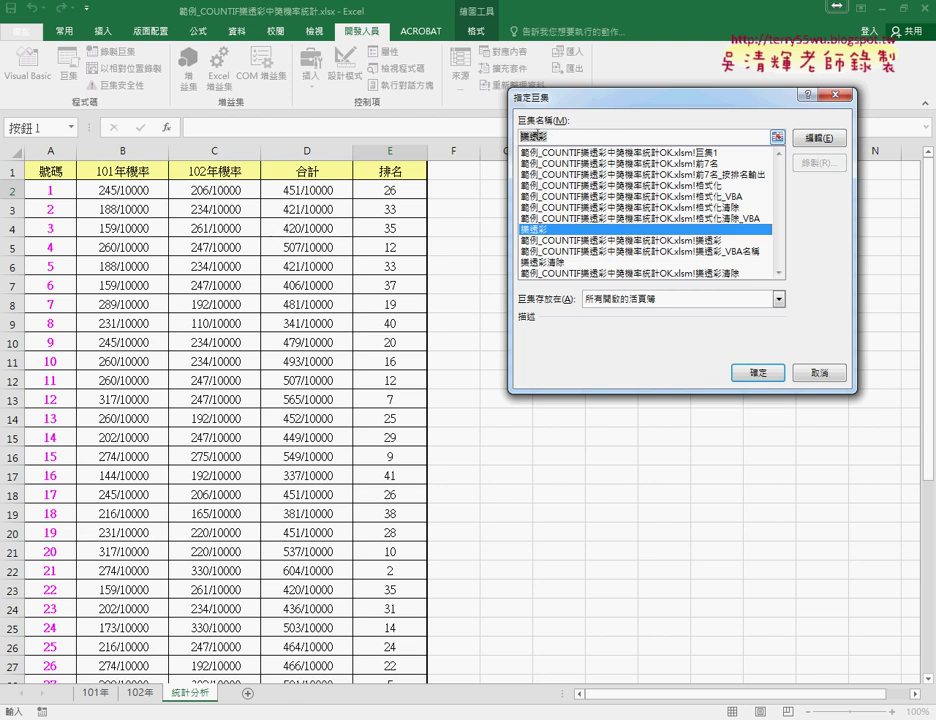
pyautogui.rightClick(556, 139)
pyautogui.click(592, 178)
pyautogui.press('Return')
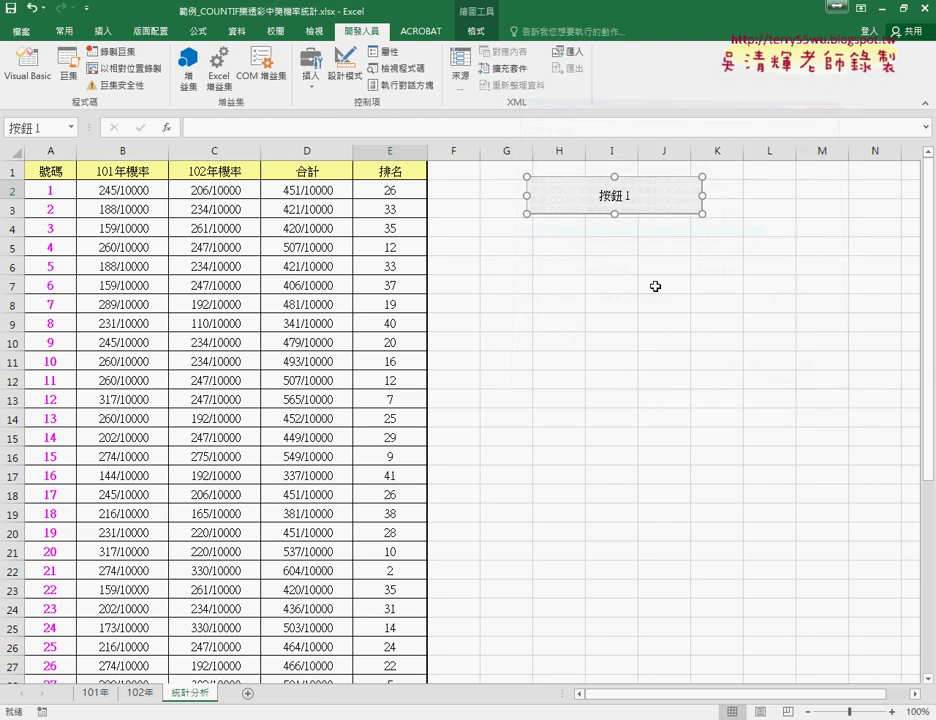
# Change the button's caption to 樂透彩
pyautogui.hotkey('ctrl', 'a')
pyautogui.press('BackSpace')
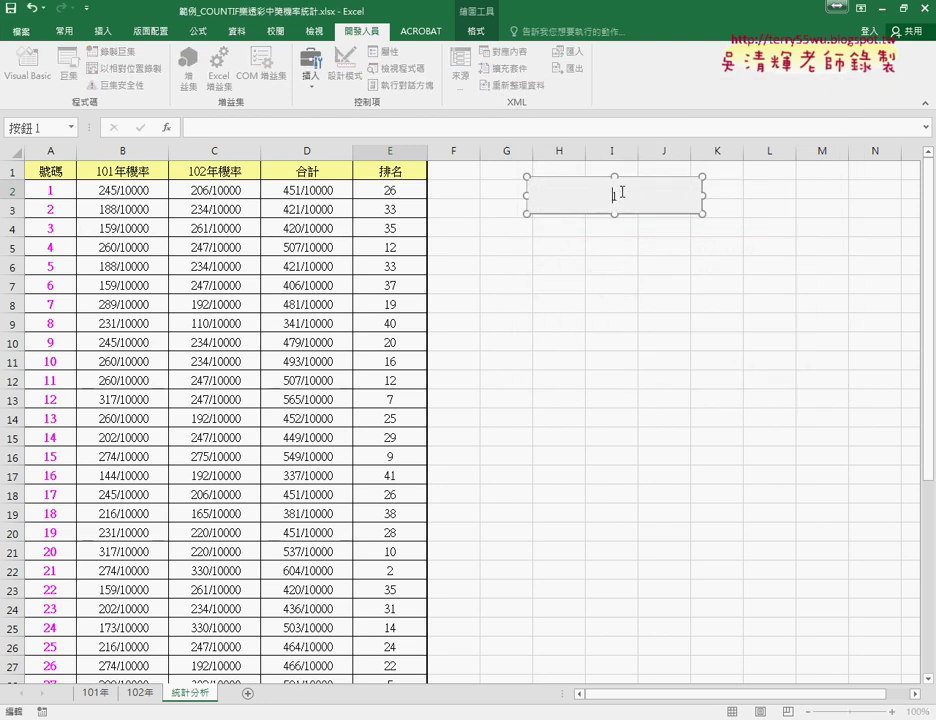
pyautogui.hotkey('ctrl', 'v')
pyautogui.click(673, 324)
# Copy the 樂透彩 button and prepare to paste it at cell G4
pyautogui.rightClick(614, 211)
pyautogui.click(630, 226)
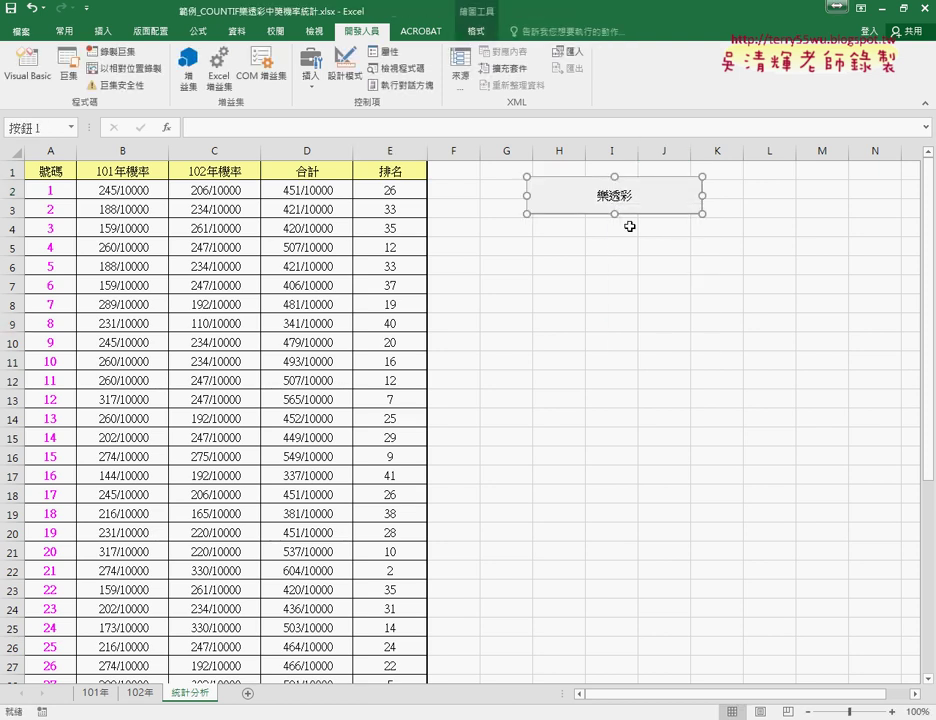
pyautogui.click(520, 227)
pyautogui.rightClick(521, 228)
# Paste the copied button and position it just under the first
pyautogui.click(553, 297)
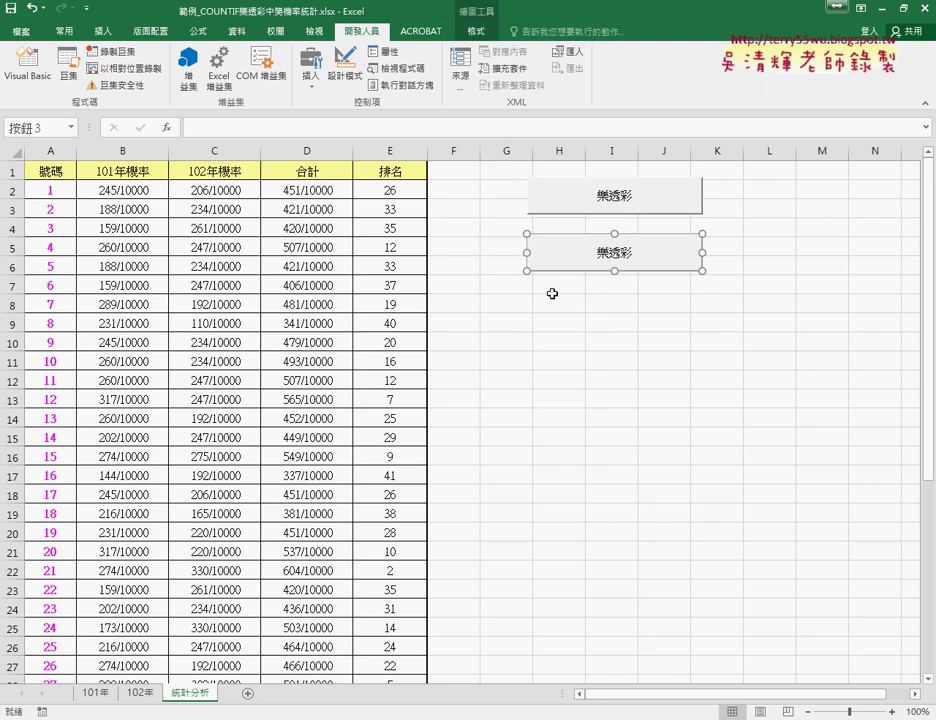
pyautogui.moveTo(601, 236); pyautogui.dragTo(601, 228)
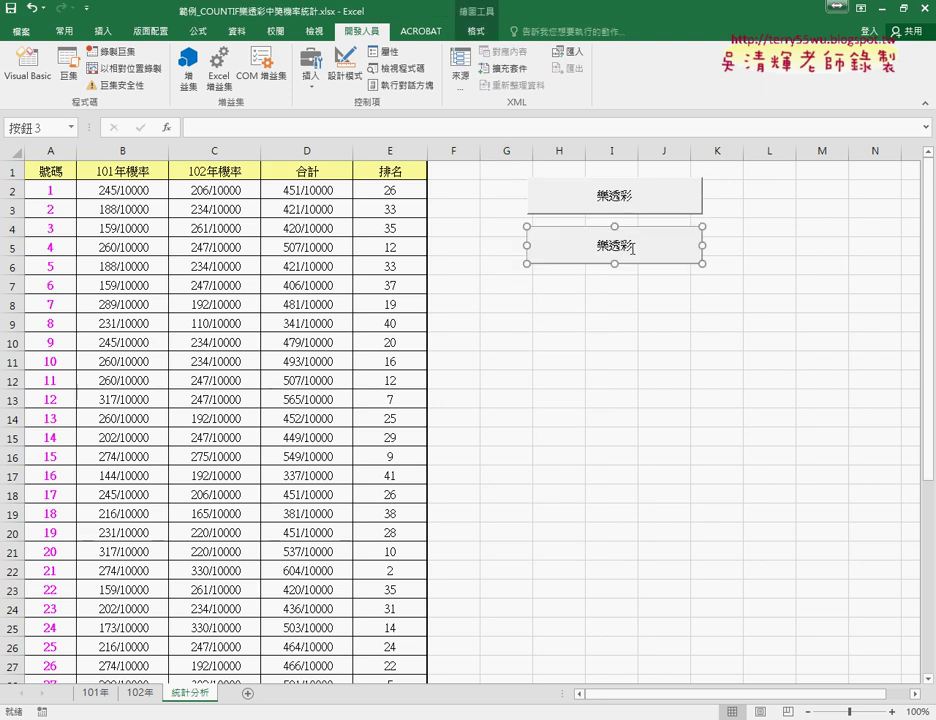
pyautogui.click(700, 310)
# Assign the 樂透彩清除 macro to the copied button
pyautogui.click(648, 255)
pyautogui.rightClick(649, 255)
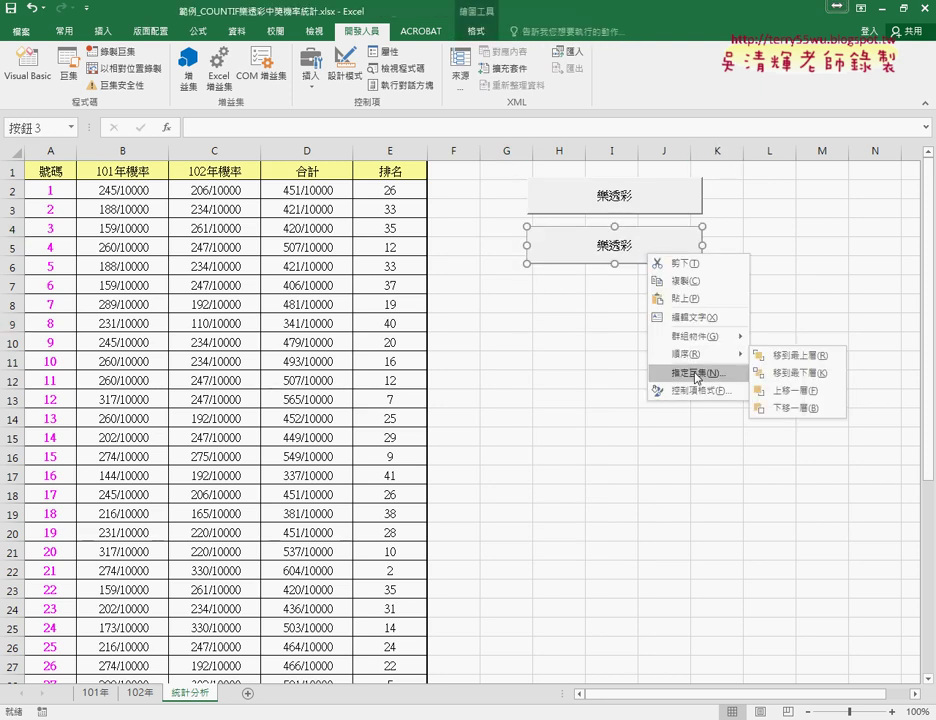
pyautogui.click(688, 373)
pyautogui.click(598, 387)
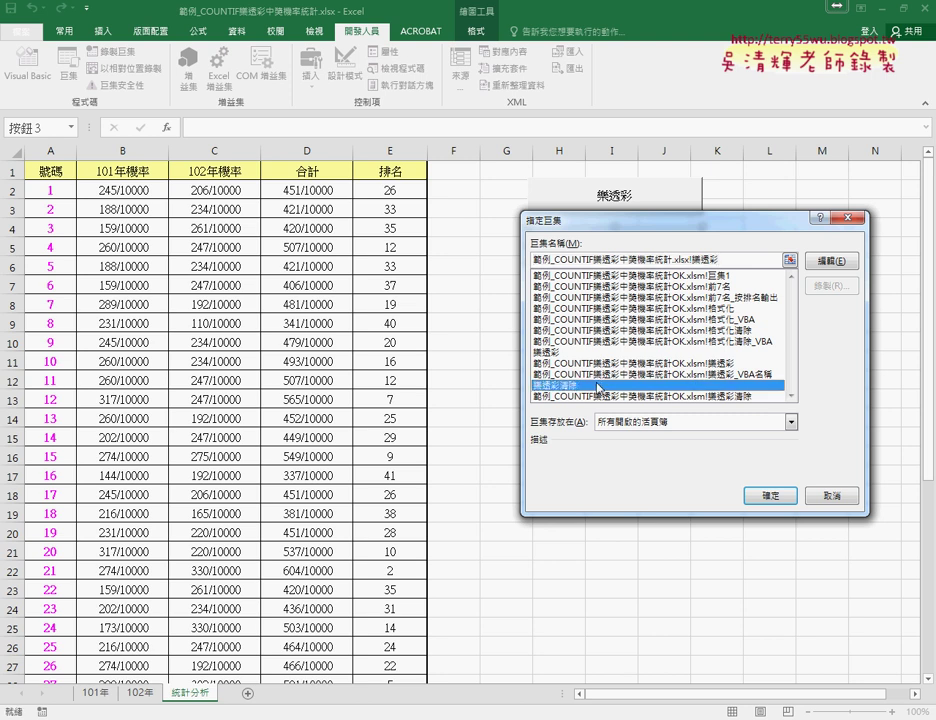
pyautogui.moveTo(533, 259); pyautogui.dragTo(578, 259)
pyautogui.rightClick(565, 262)
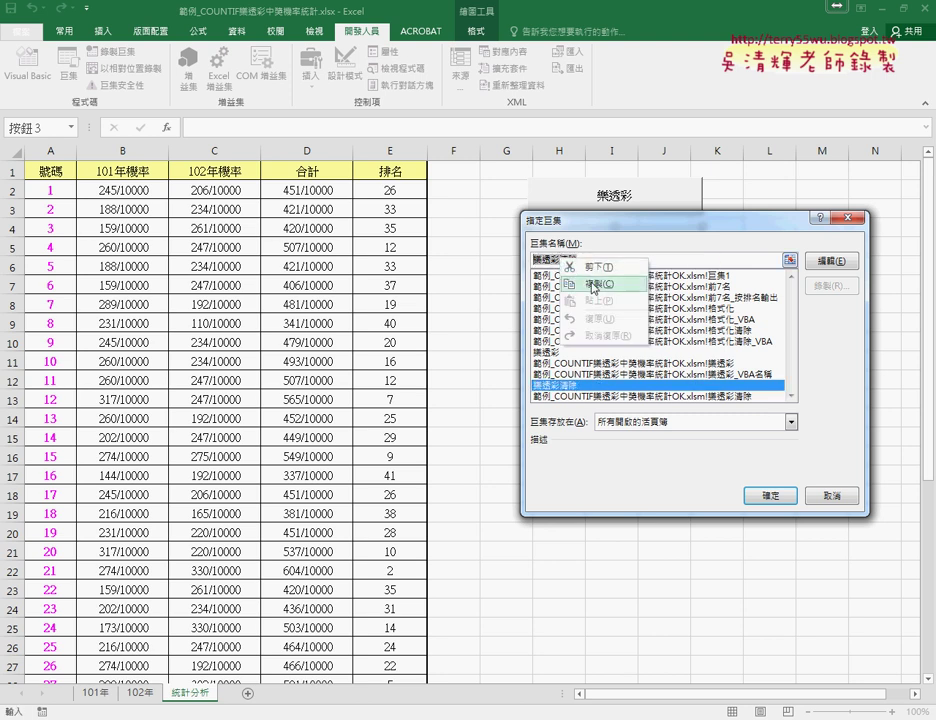
pyautogui.click(593, 285)
pyautogui.click(770, 495)
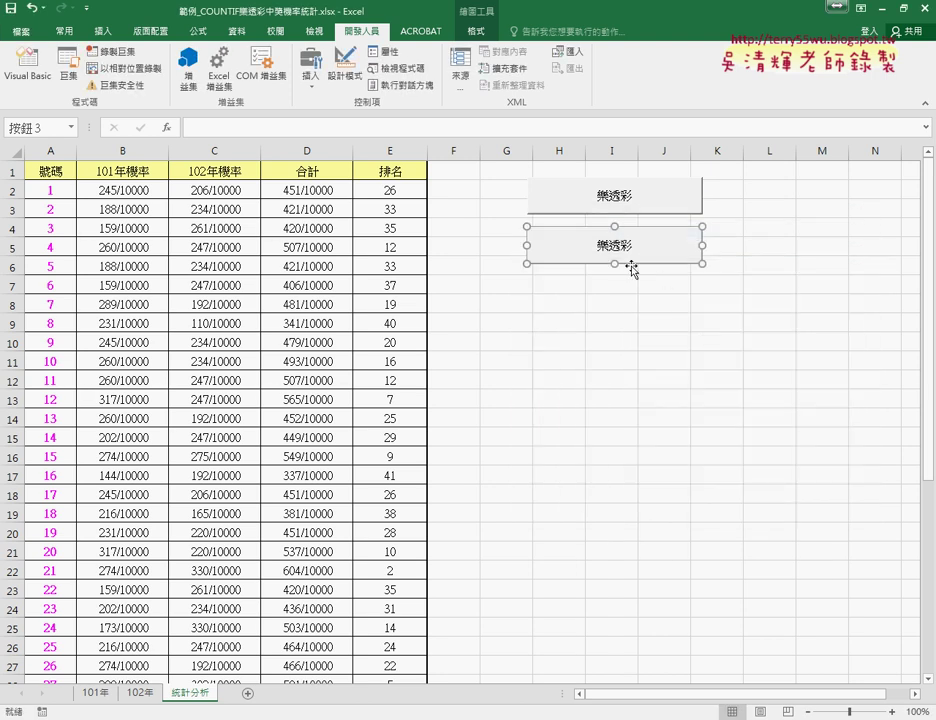
# Replace the copied button's caption with 樂透彩清除
pyautogui.press('Delete')
pyautogui.press('Delete')
pyautogui.press('Delete')
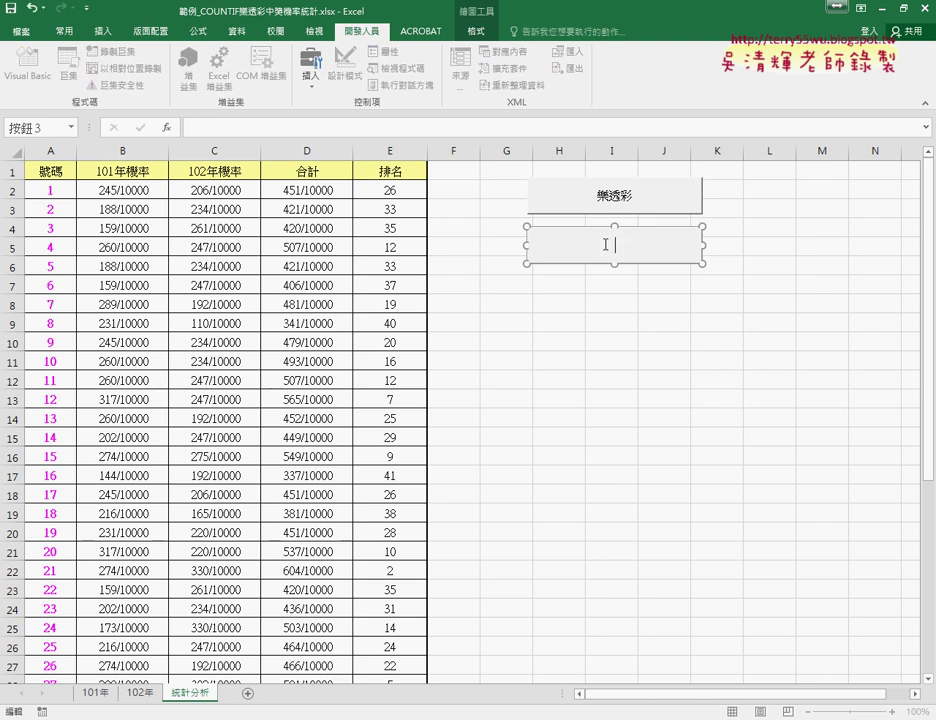
pyautogui.write('樂透彩清除')
pyautogui.click(611, 341)
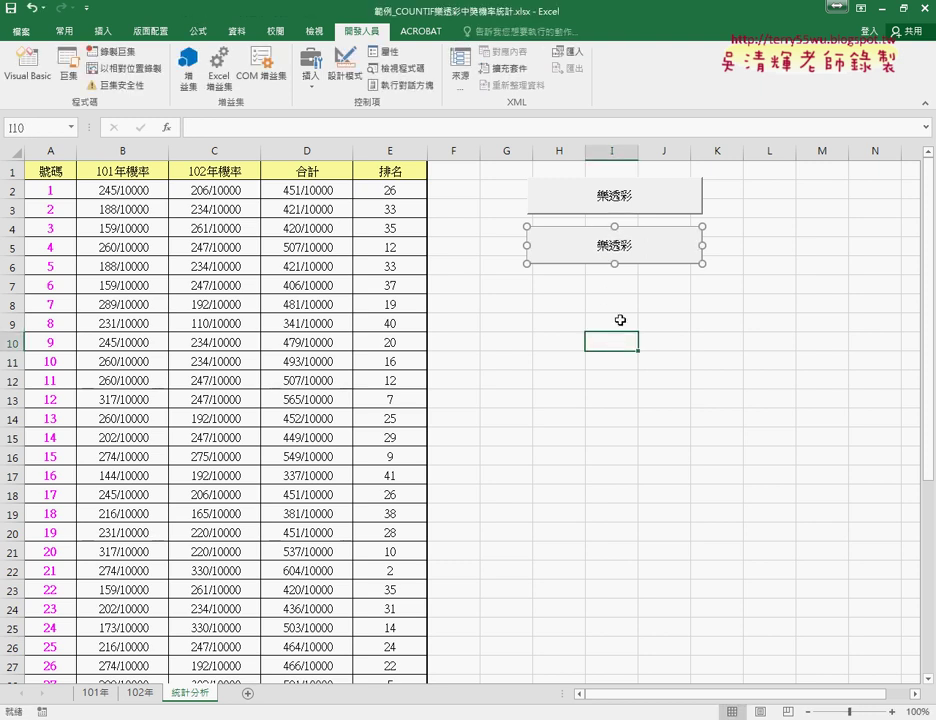
# Run 樂透彩清除 then 樂透彩 twice to empty and refill columns B–E
pyautogui.click(625, 253)
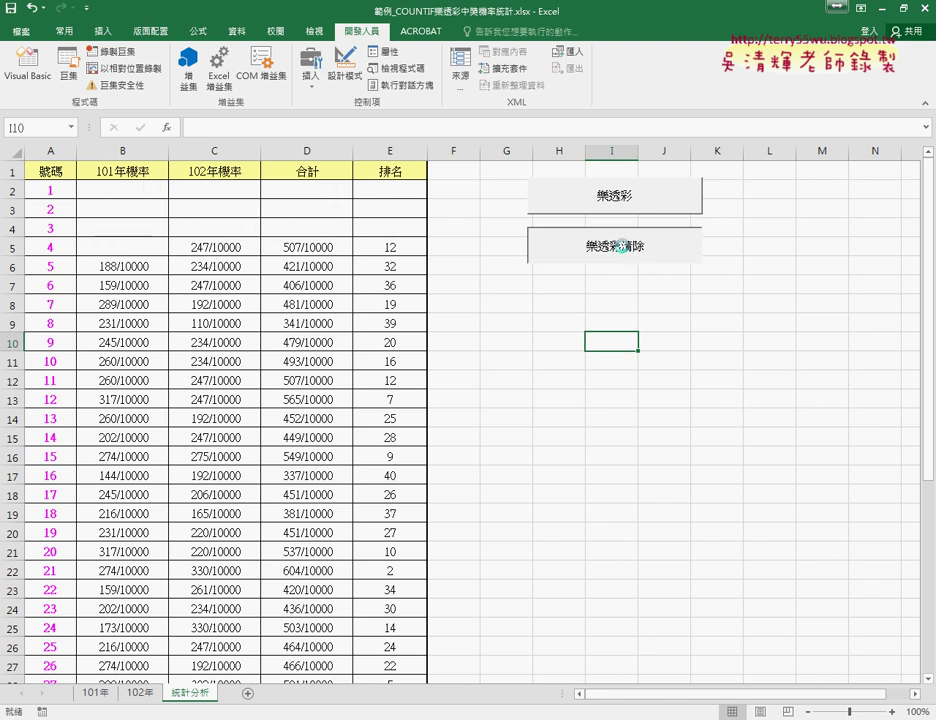
pyautogui.click(631, 207)
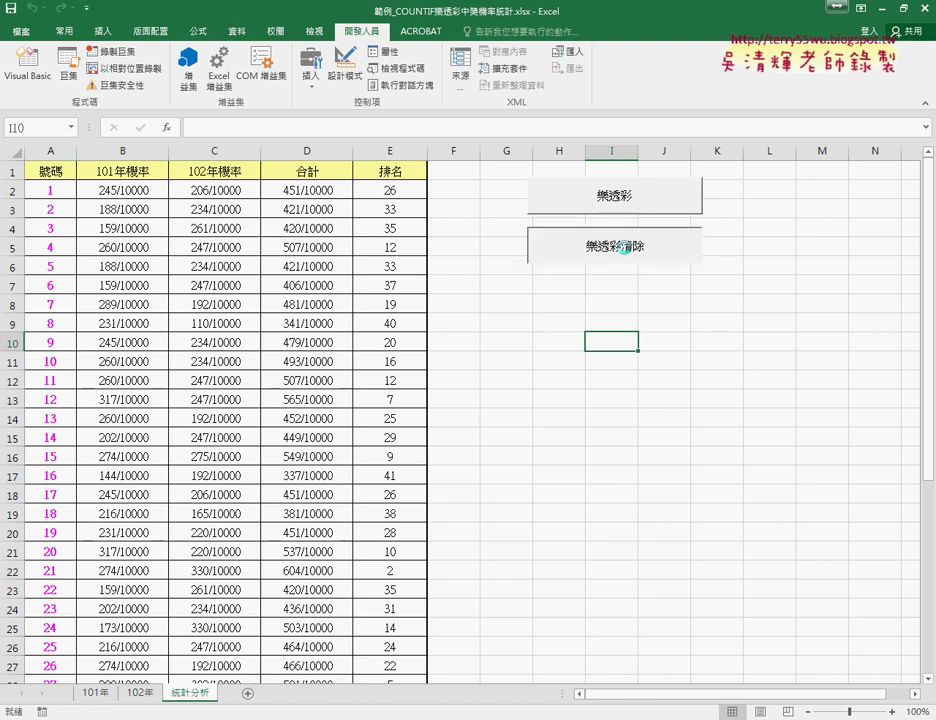
pyautogui.click(625, 250)
pyautogui.click(626, 193)
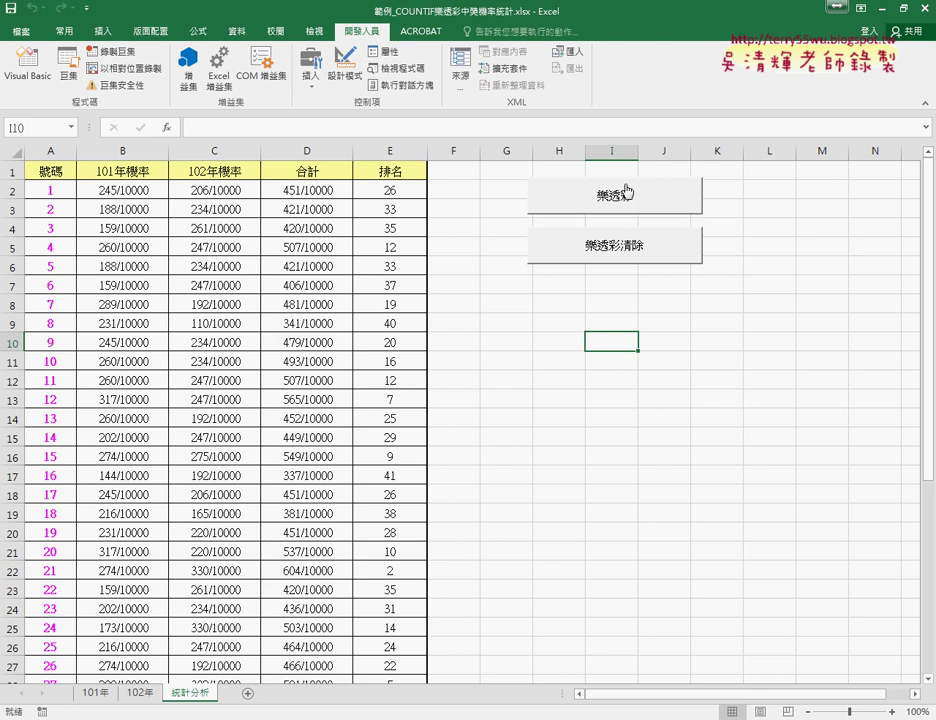
# Run 樂透彩清除 then 樂透彩 to refill the 101年/102年 rates, totals and 排名 rankings
pyautogui.click(596, 246)
pyautogui.click(614, 208)
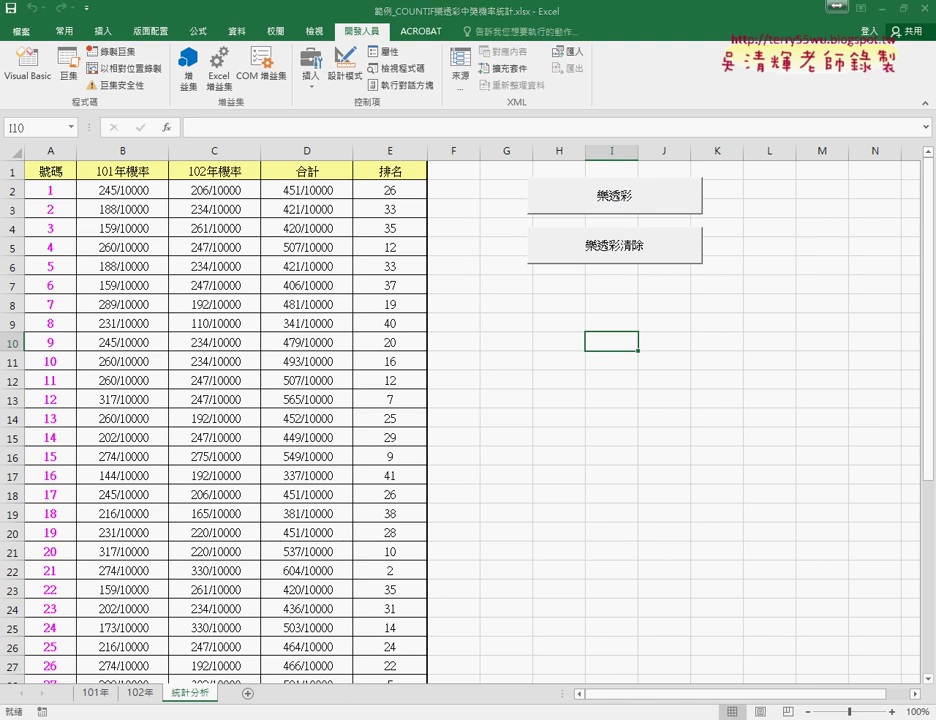
# Switch to 樂透彩程式碼.docx in Chrome and scroll through its 完成畫面 screenshot and macro code
pyautogui.moveTo(110, 715)
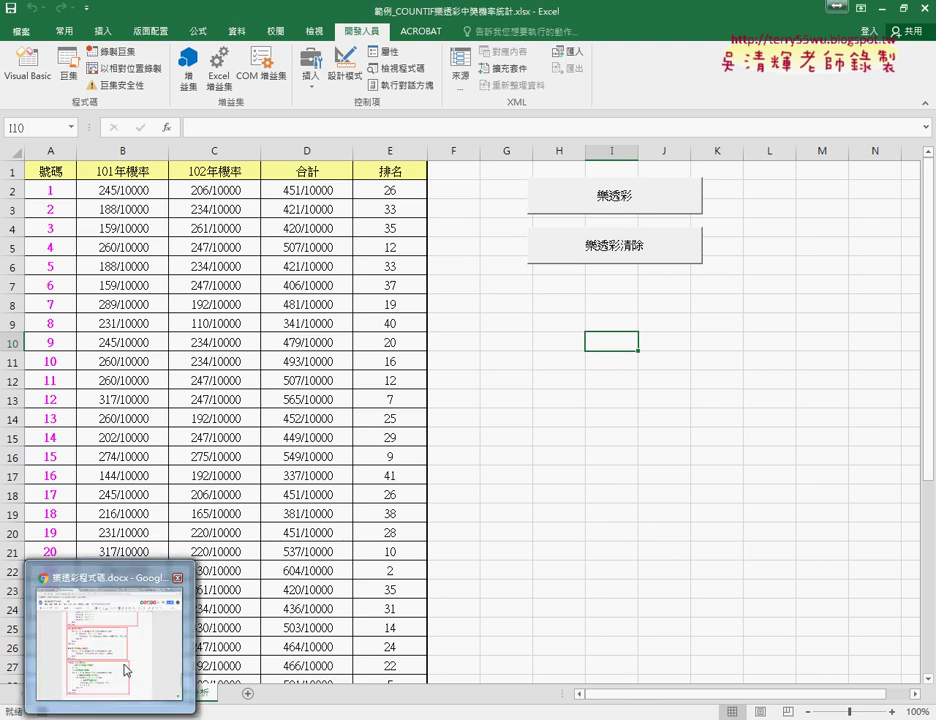
pyautogui.click(125, 668)
pyautogui.scroll(7, 484, 488)
pyautogui.scroll(-3, 560, 520)
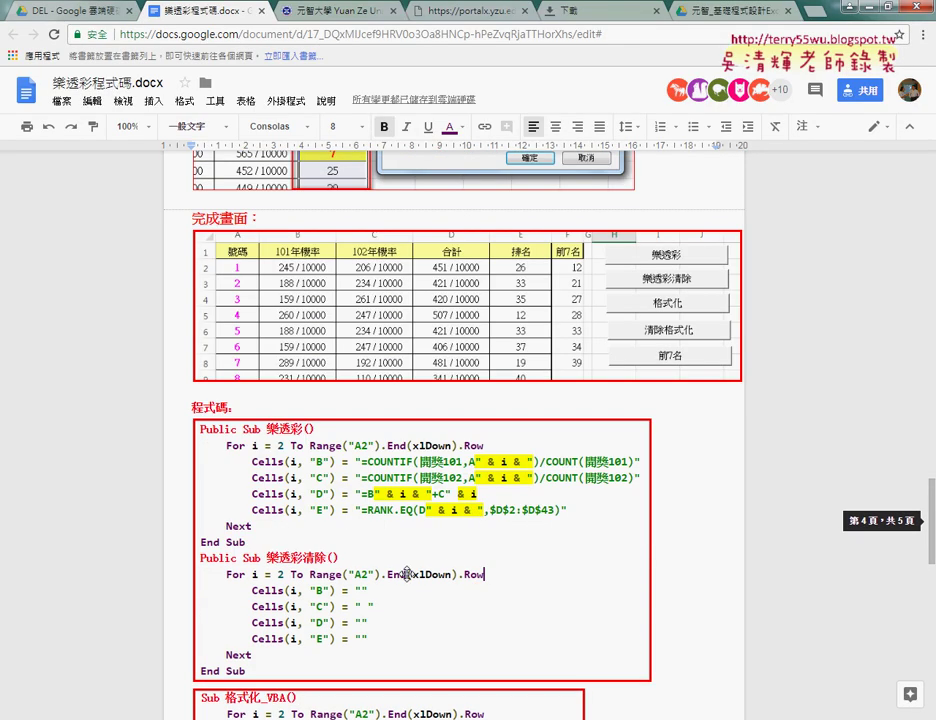
pyautogui.scroll(-2, 595, 400)
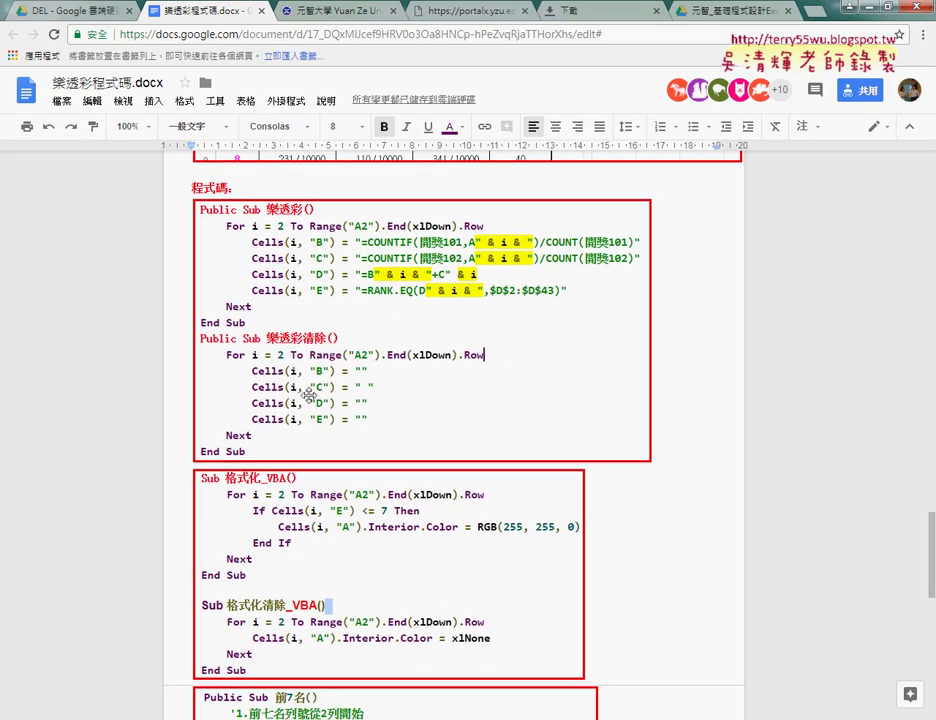
pyautogui.click(241, 343)
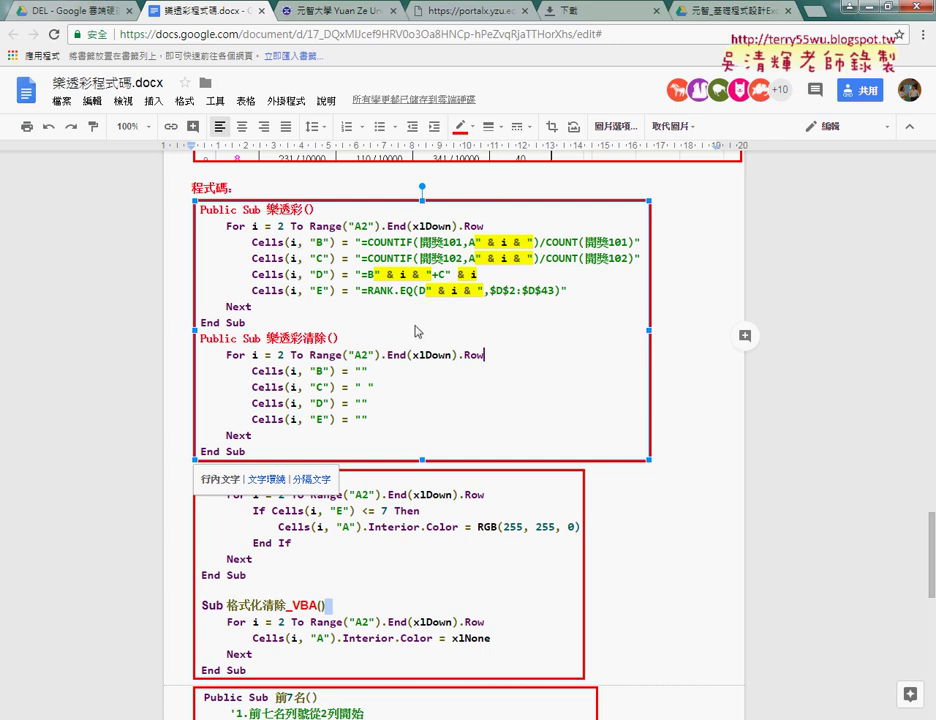
pyautogui.scroll(-2, 371, 371)
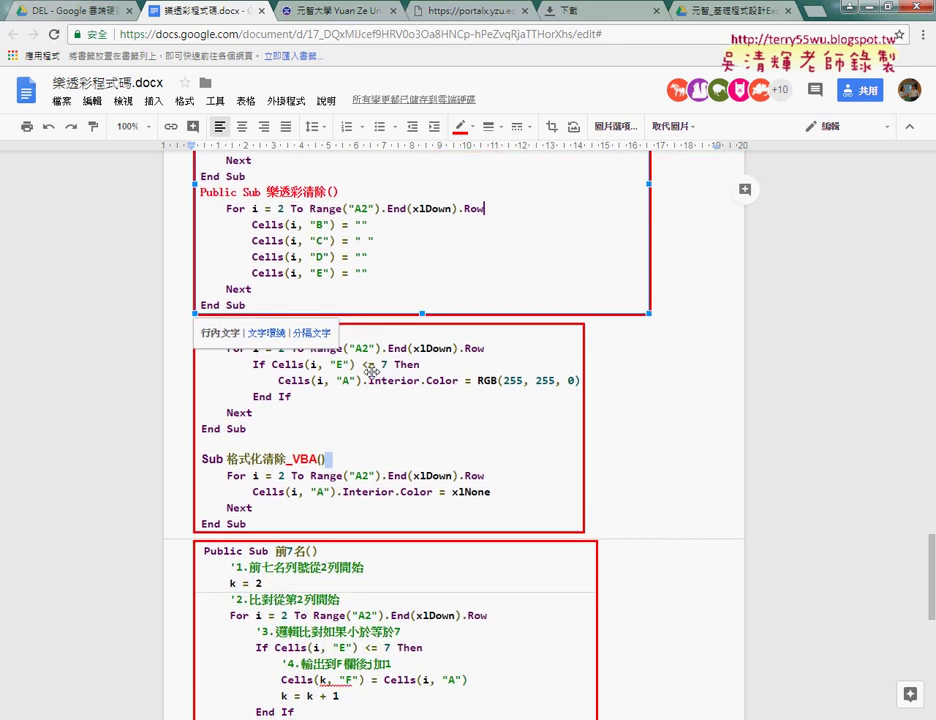
pyautogui.click(651, 445)
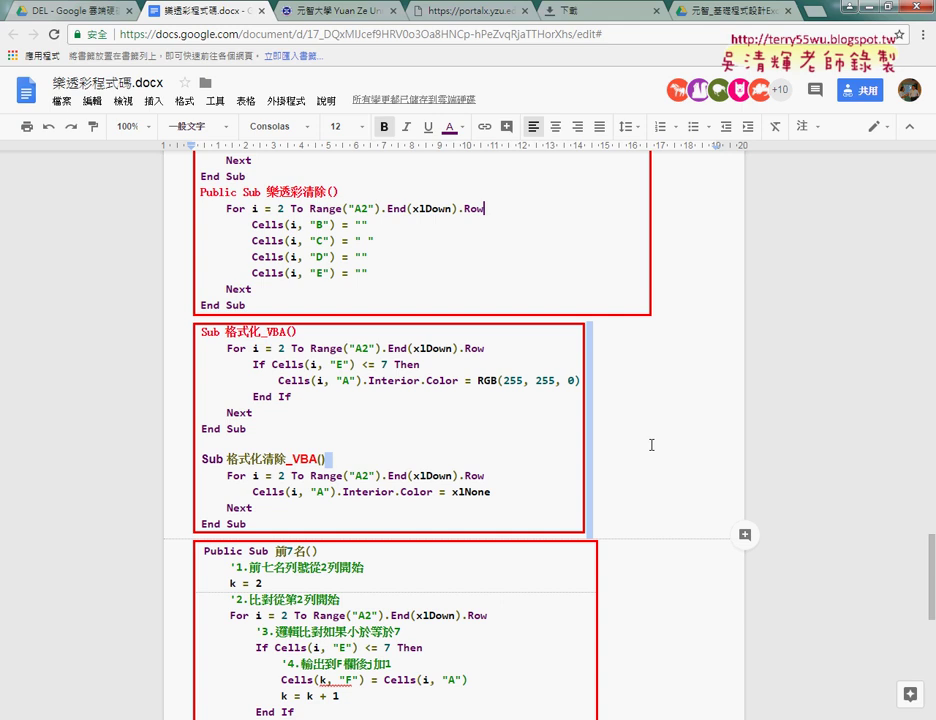
pyautogui.scroll(5, 660, 447)
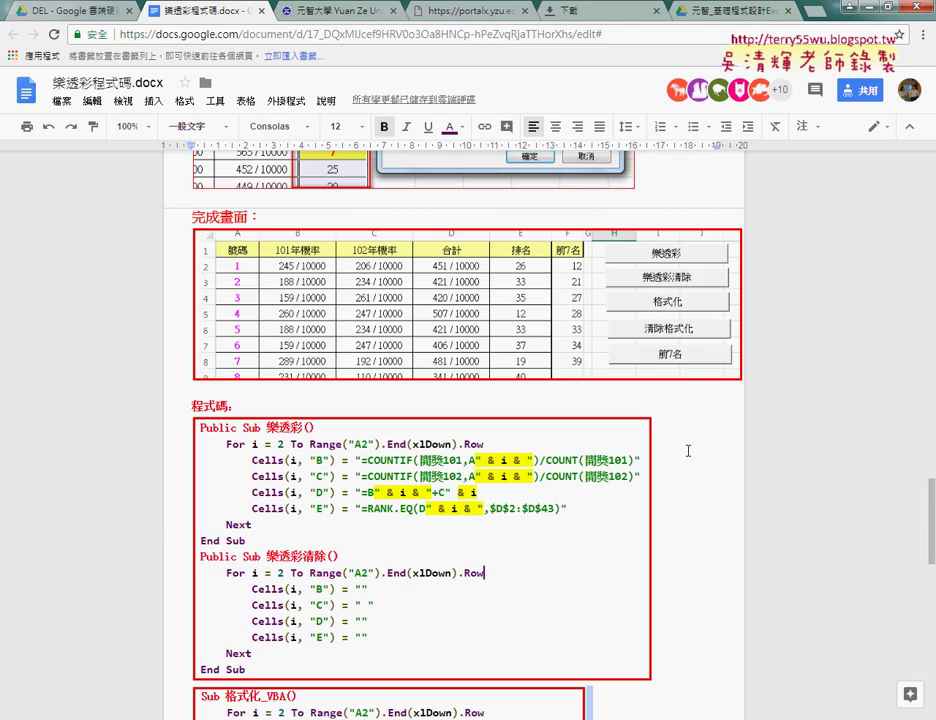
pyautogui.scroll(5, 660, 447)
pyautogui.scroll(-3, 660, 447)
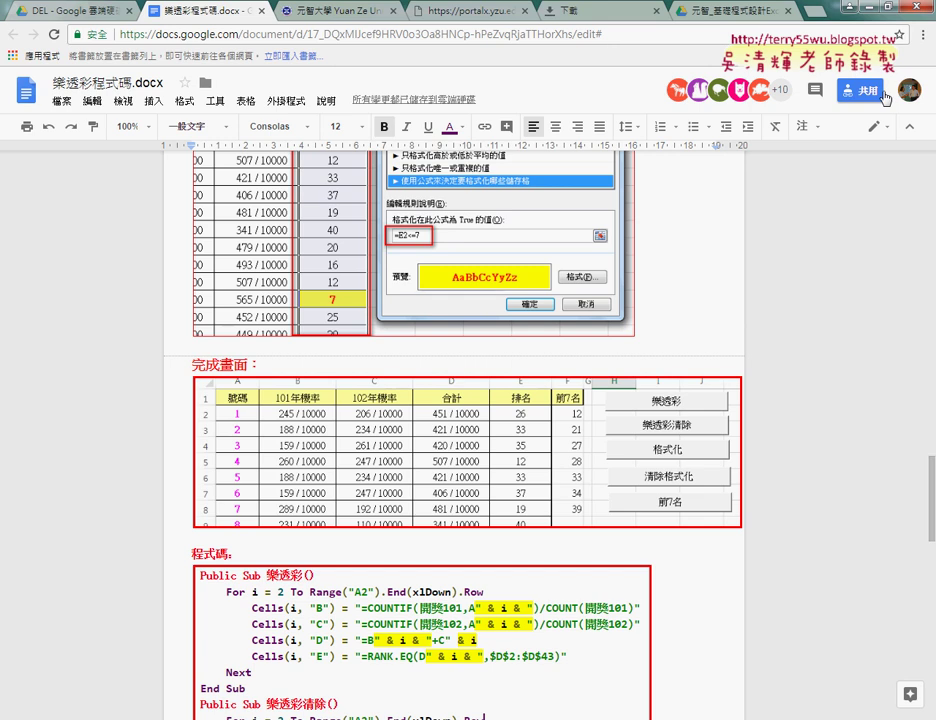
# Back in Excel, inspect the =RANK.EQ(D13,$D$2:$D$43) formula in cell E13
pyautogui.click(871, 12)
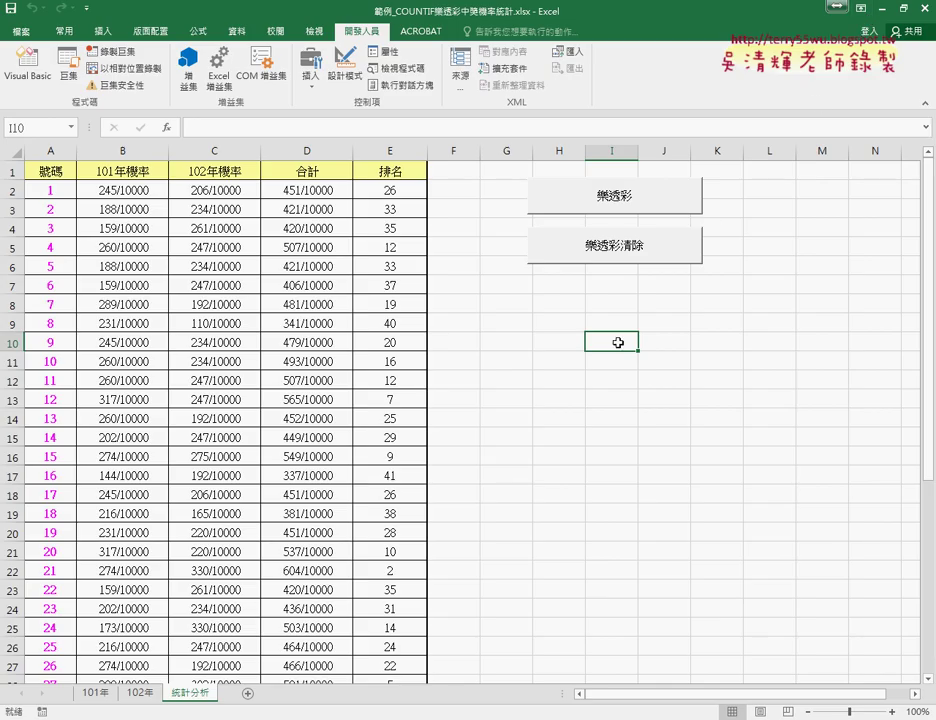
pyautogui.click(398, 401)
pyautogui.click(418, 149)
pyautogui.click(392, 401)
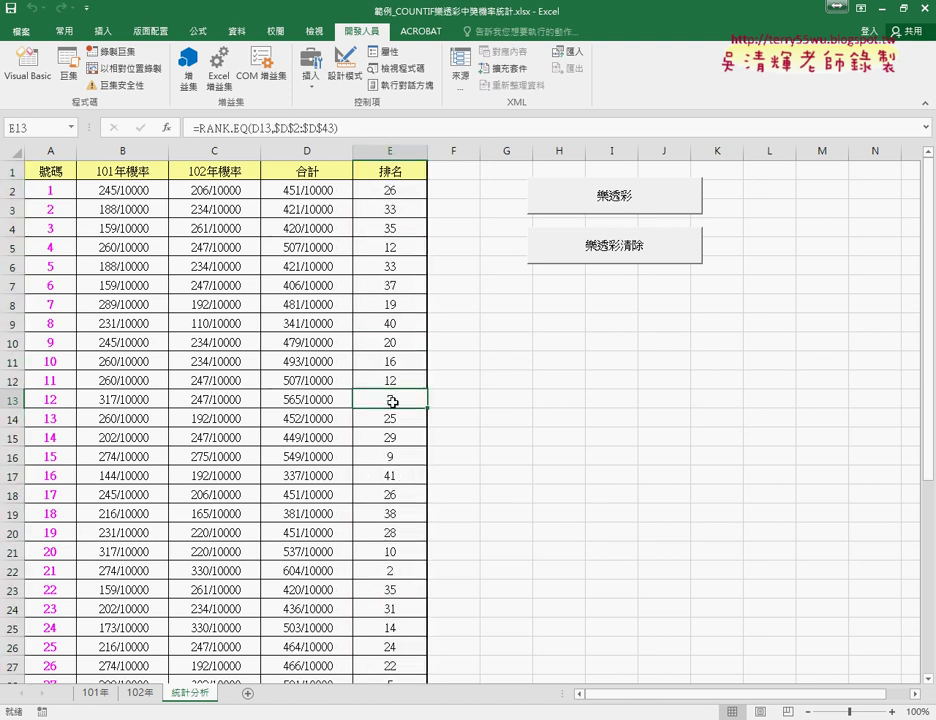
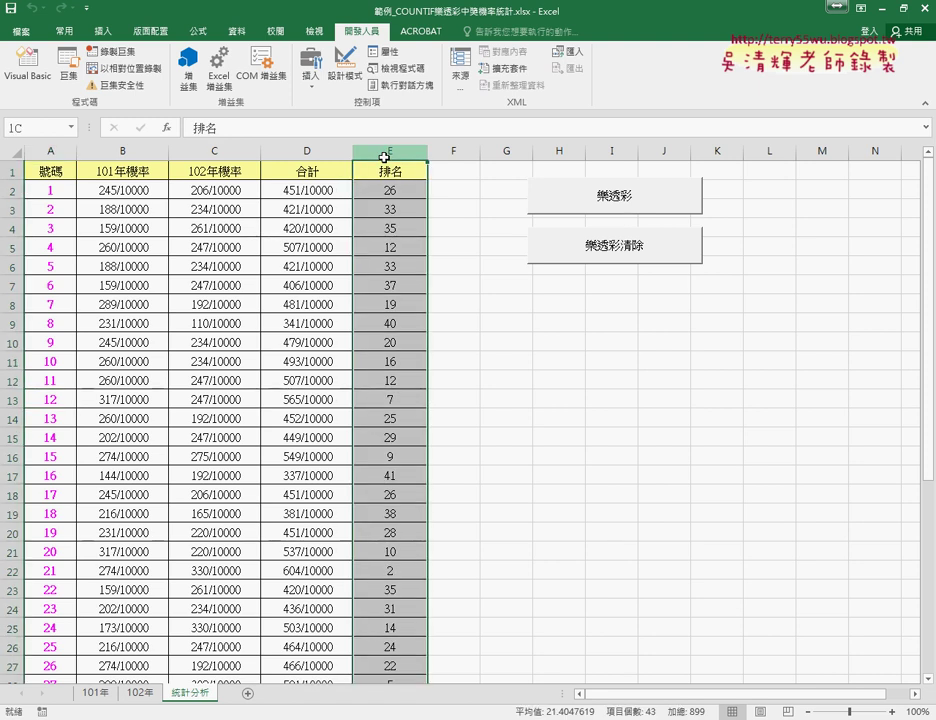
# Select the 號碼 cells in column A of the 統計分析 sheet
pyautogui.click(56, 150)
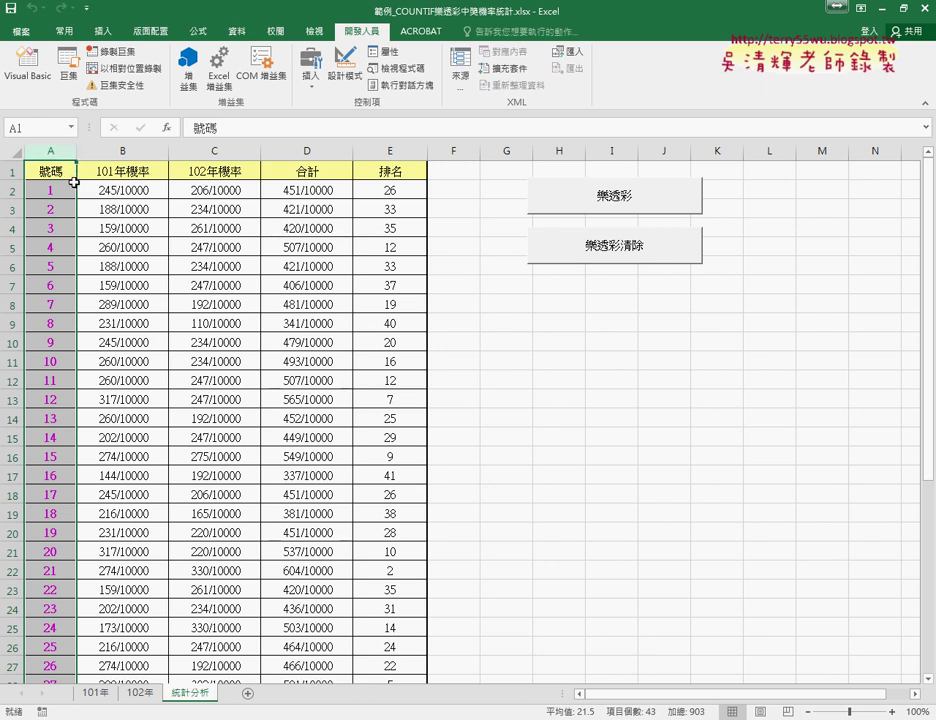
# Insert a new empty Public Sub named 格式化 into Module1 via 插入 > 程序
pyautogui.click(35, 70)
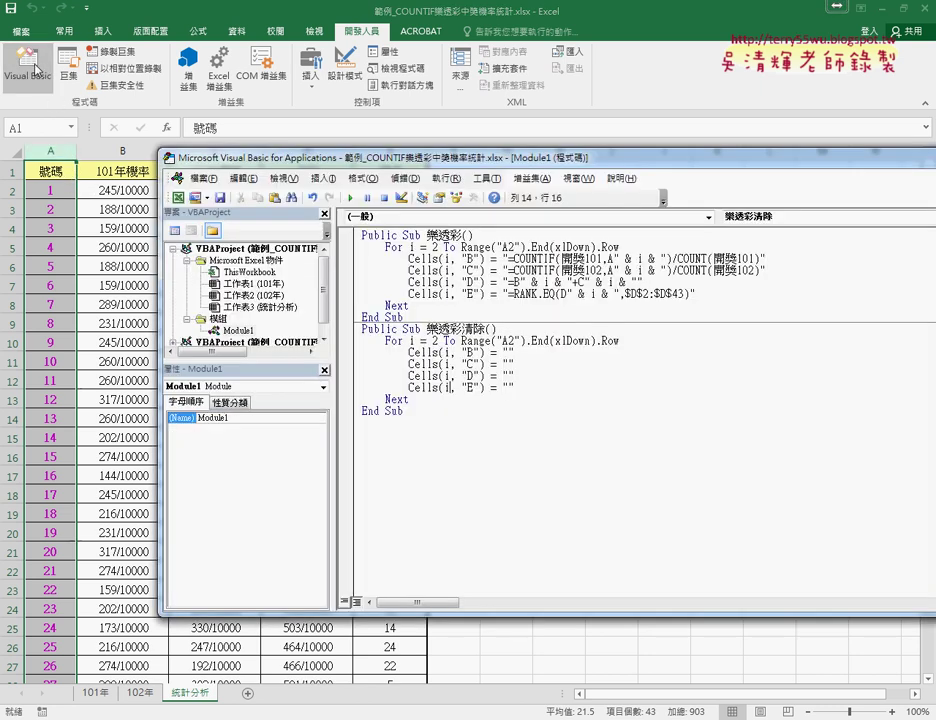
pyautogui.click(323, 178)
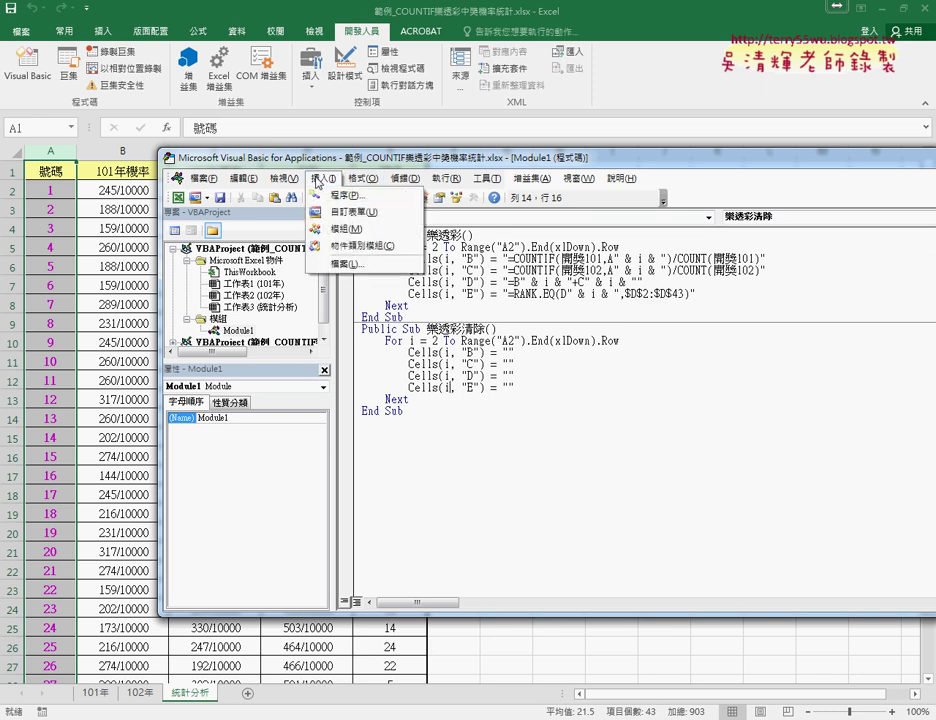
pyautogui.click(340, 197)
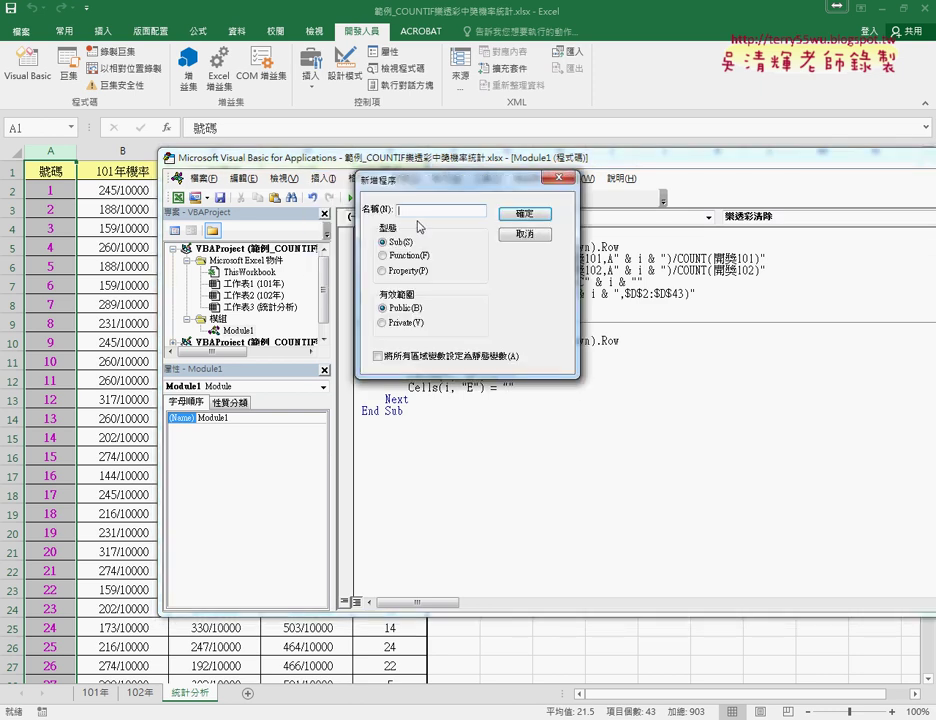
pyautogui.write('vt')
pyautogui.press('BackSpace')
pyautogui.press('BackSpace')
pyautogui.write('格式化')
pyautogui.click(528, 214)
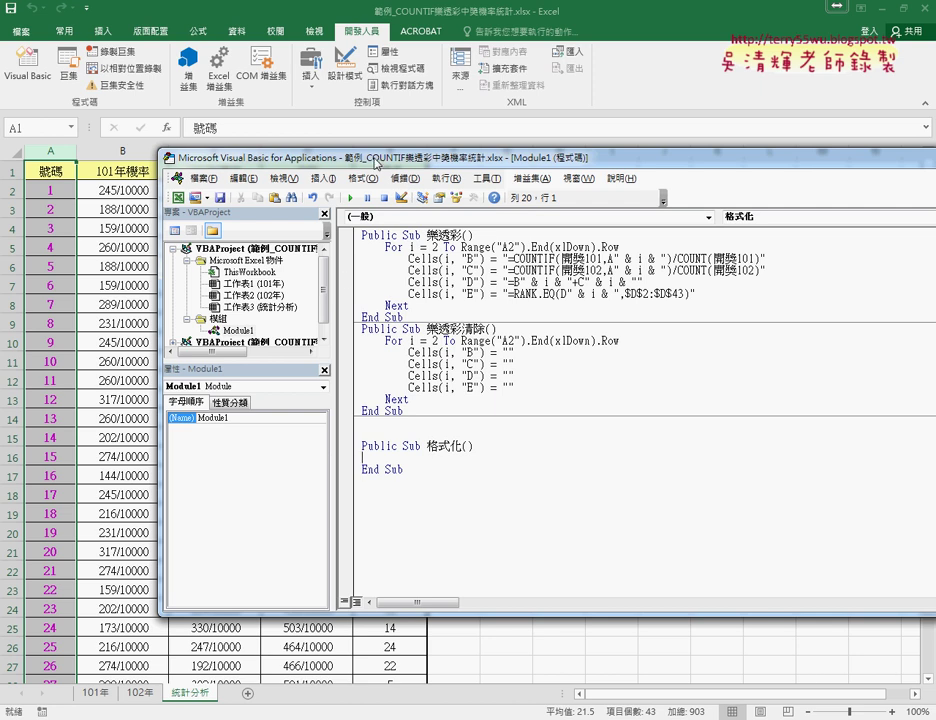
pyautogui.moveTo(373, 162); pyautogui.dragTo(420, 229)
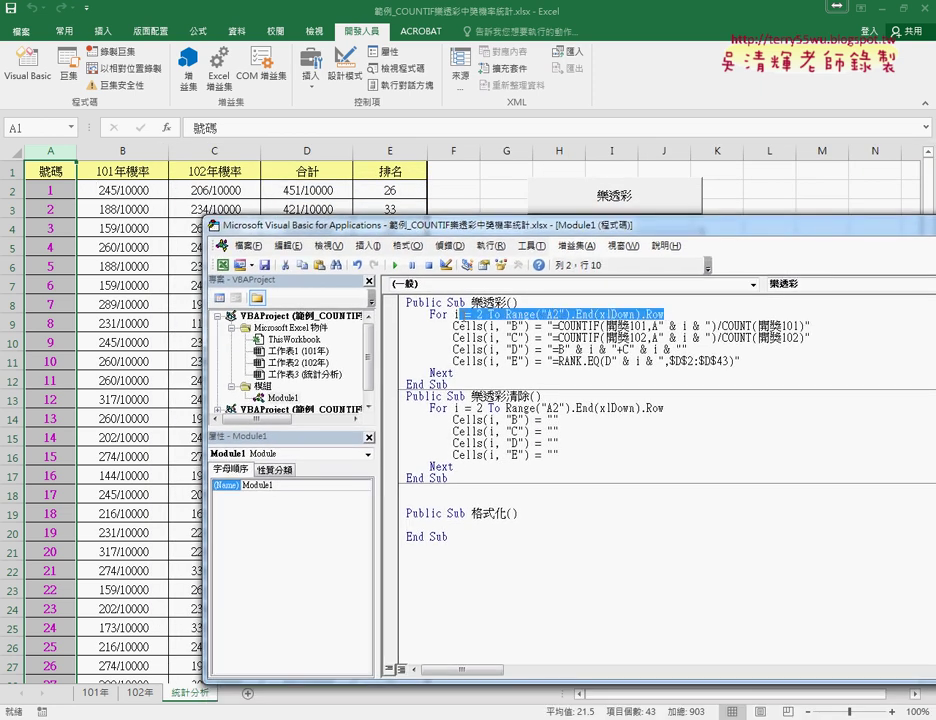
# Copy the For i = 2 To Range("A2").End(xlDown).Row line into 格式化 and close it with Next
pyautogui.moveTo(667, 314); pyautogui.dragTo(406, 314)
pyautogui.hotkey('ctrl', 'c')
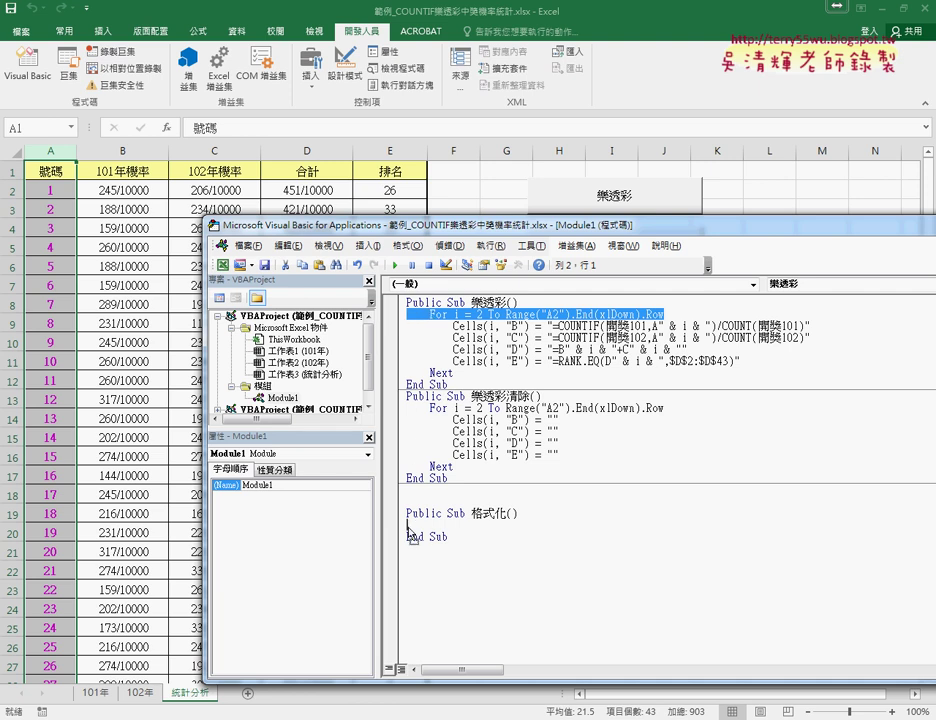
pyautogui.click(409, 525)
pyautogui.hotkey('ctrl', 'v')
pyautogui.press('Return')
pyautogui.press('Return')
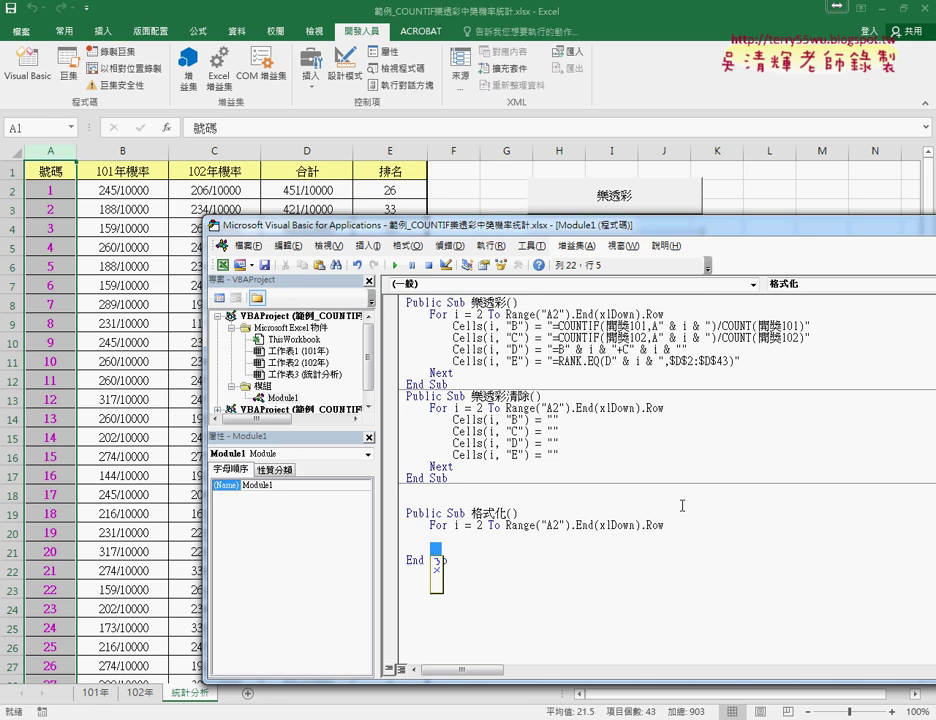
pyautogui.write('next')
pyautogui.press('Up')
pyautogui.press('Tab')
# Inside the loop, add an If Cells(i, "E") <= 7 Then … End If block
pyautogui.write('f')
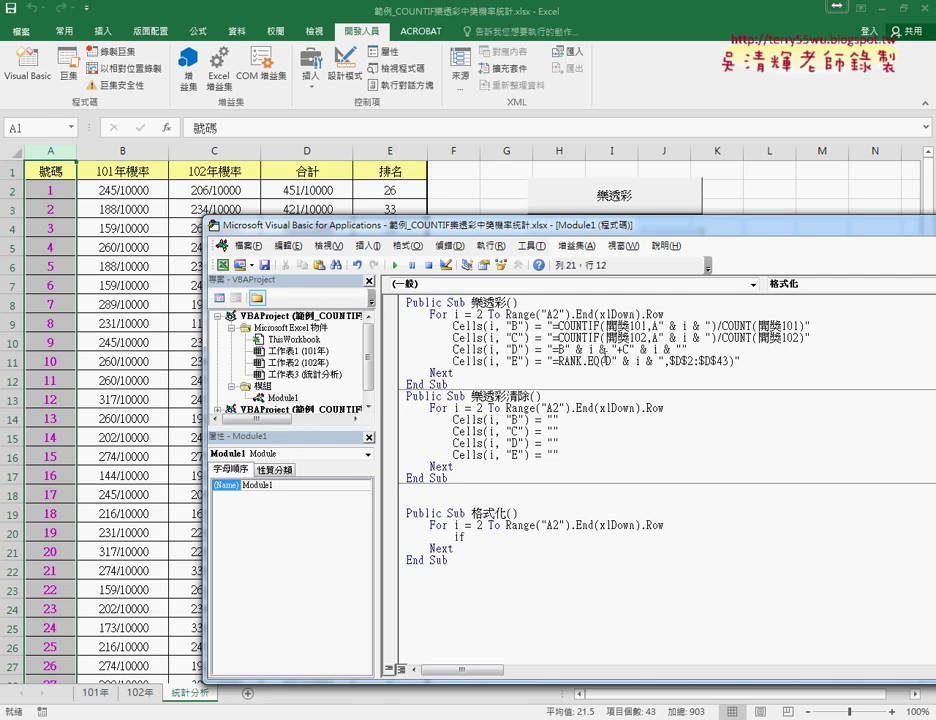
pyautogui.moveTo(400, 230); pyautogui.dragTo(606, 204)
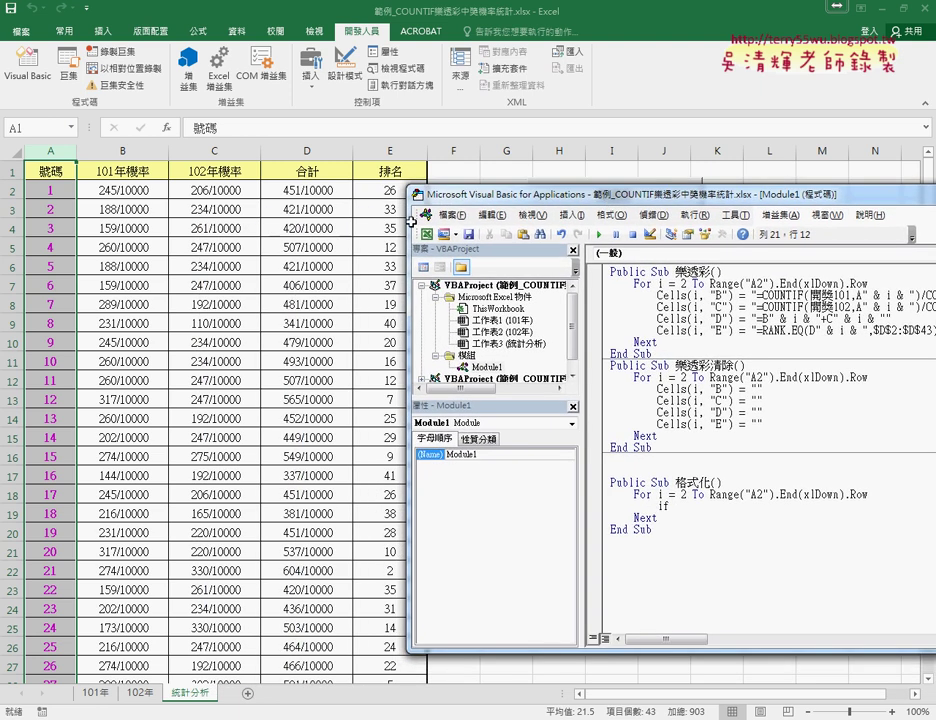
pyautogui.write('cells')
pyautogui.write('(i,"E")')
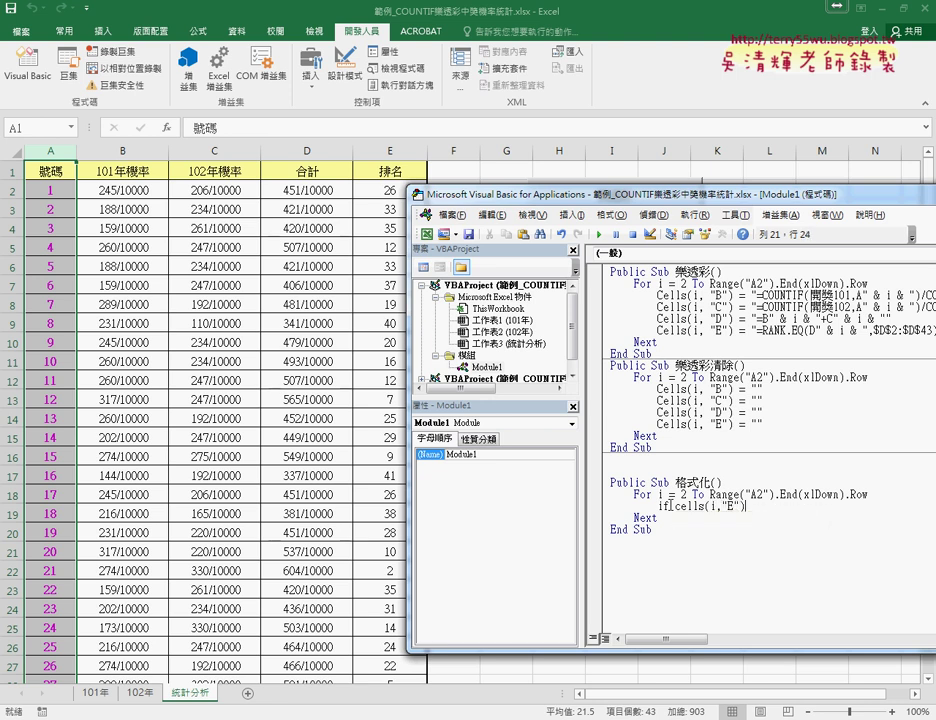
pyautogui.write('<=7')
pyautogui.write(' then')
pyautogui.press('Return')
pyautogui.press('Return')
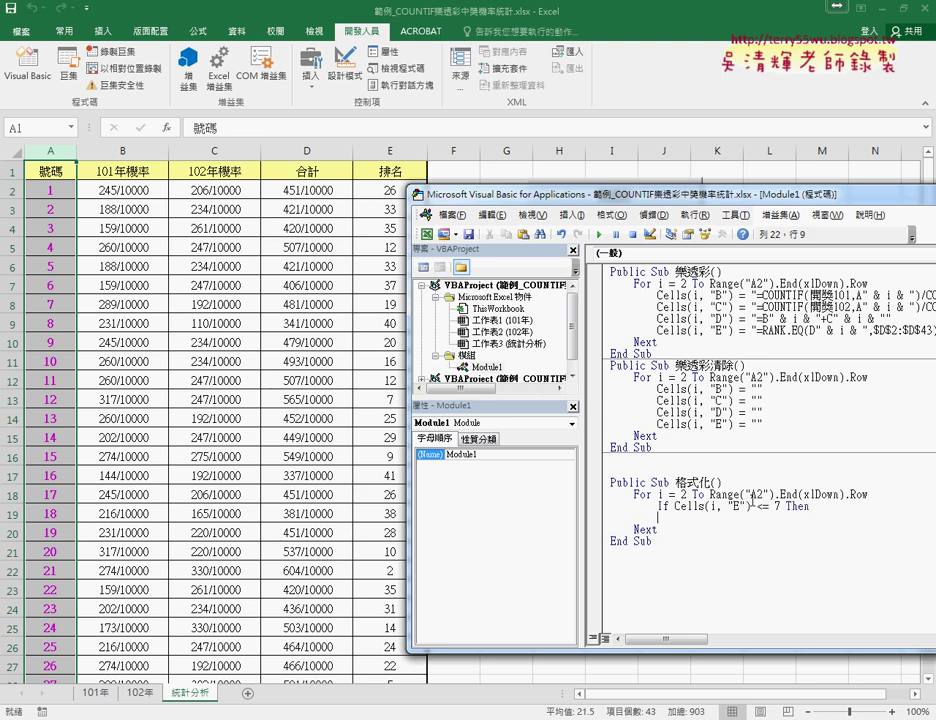
pyautogui.write('end if')
pyautogui.press('Up')
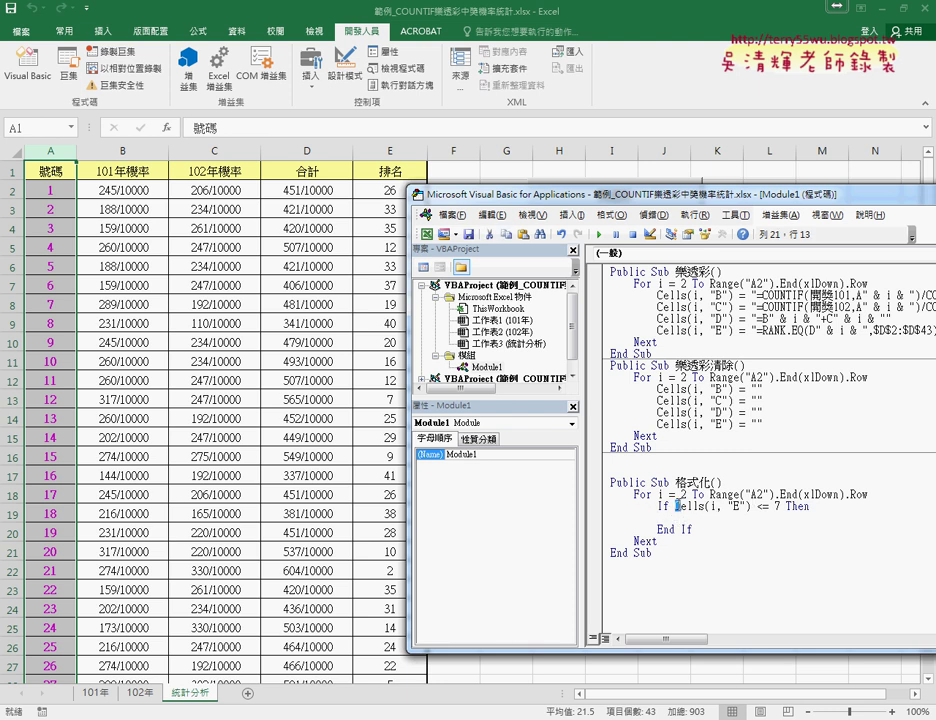
pyautogui.moveTo(675, 506); pyautogui.dragTo(779, 507)
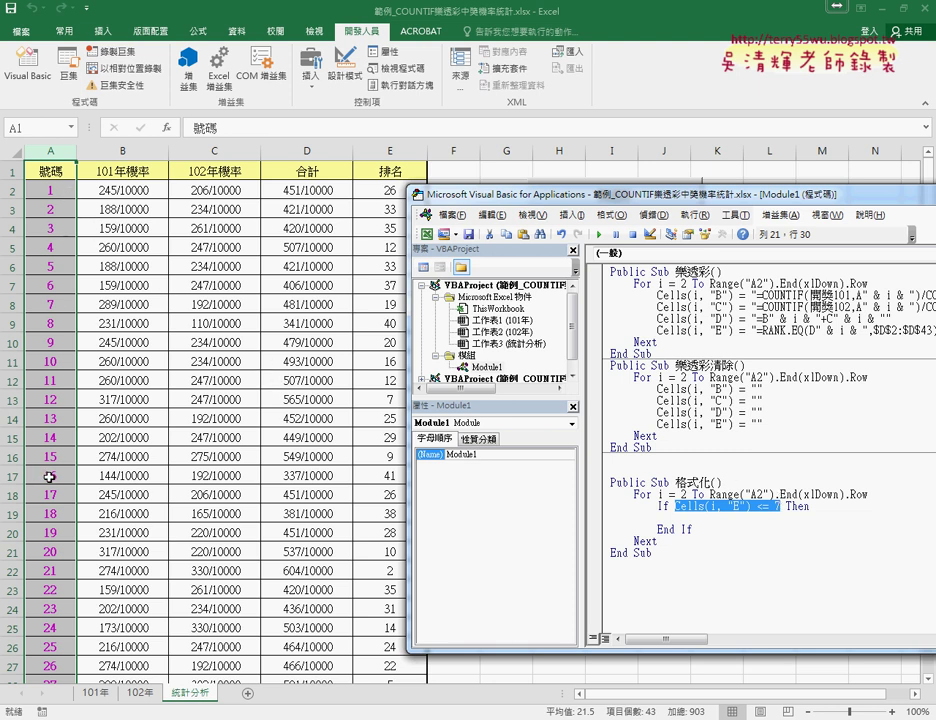
pyautogui.click(681, 517)
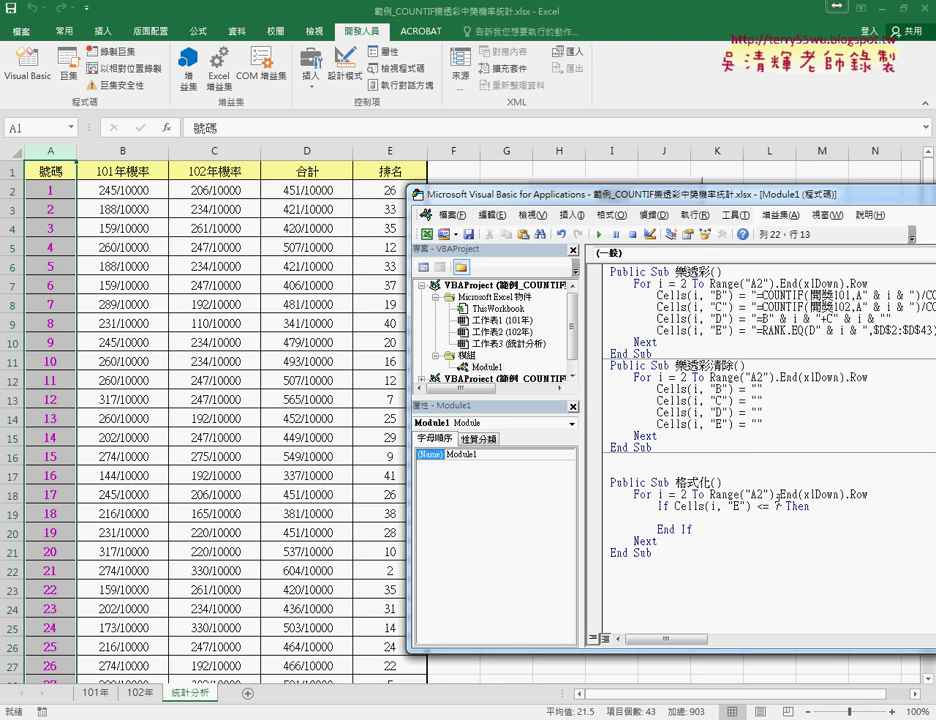
# Inside the If block, write Cells(i, "A").Font.Color = RGB(255, 0, 0)
pyautogui.write('cells')
pyautogui.write('(i')
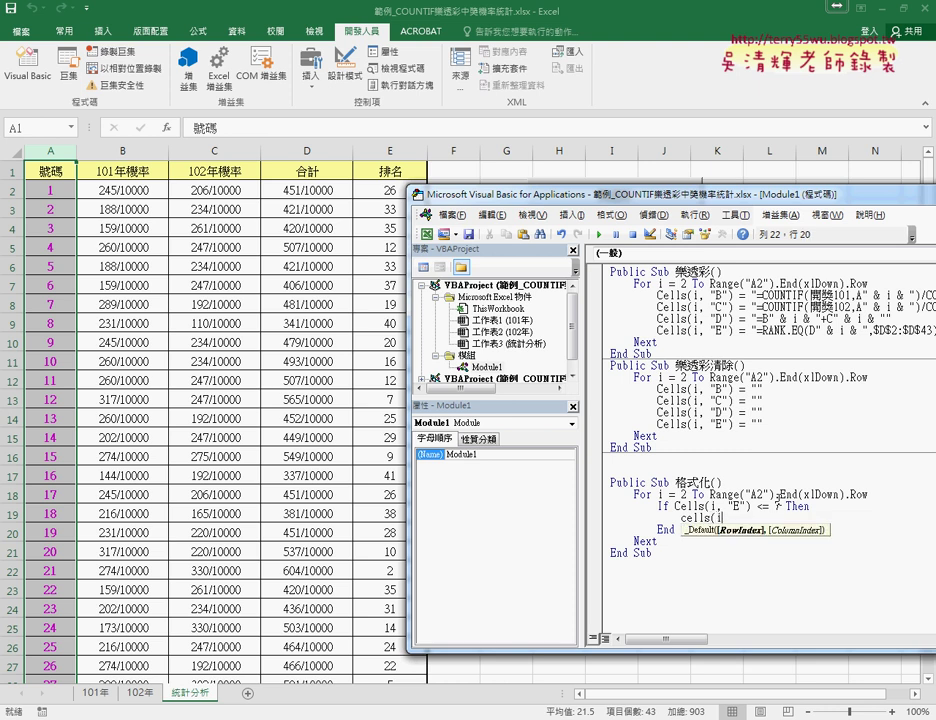
pyautogui.write(', ')
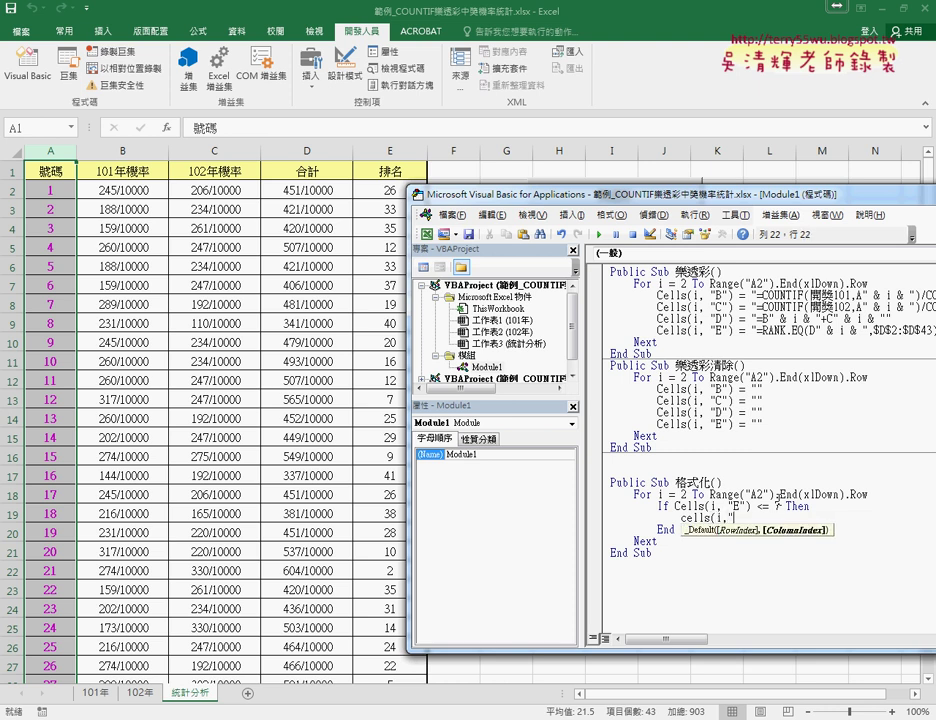
pyautogui.write('A")')
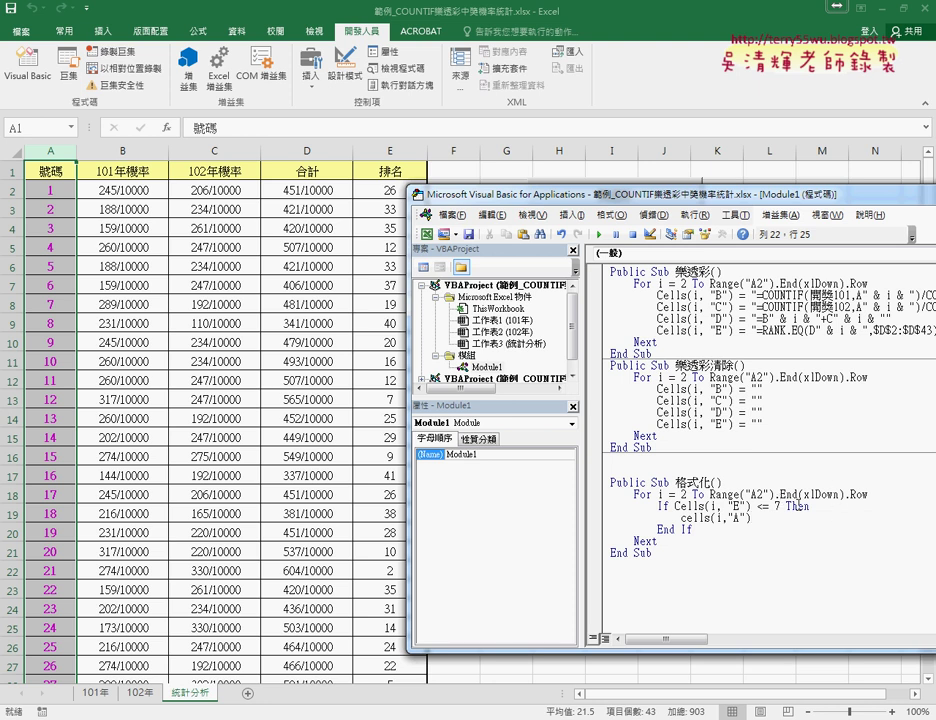
pyautogui.write('.')
pyautogui.write('font')
pyautogui.write('.')
pyautogui.write('color')
pyautogui.write('=')
pyautogui.write('r')
pyautogui.write('gb')
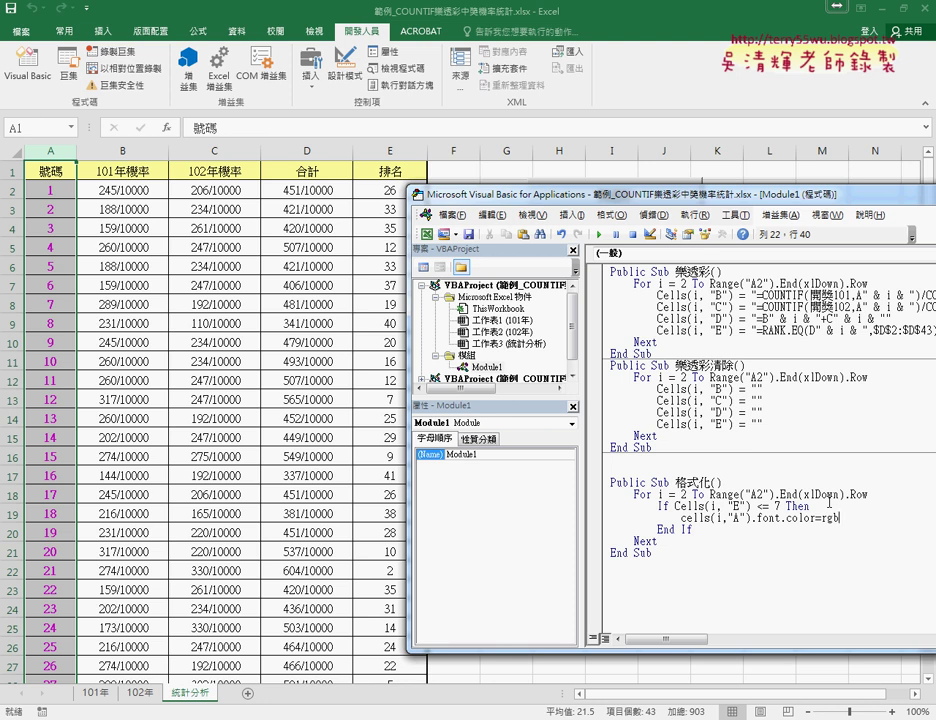
pyautogui.write('(')
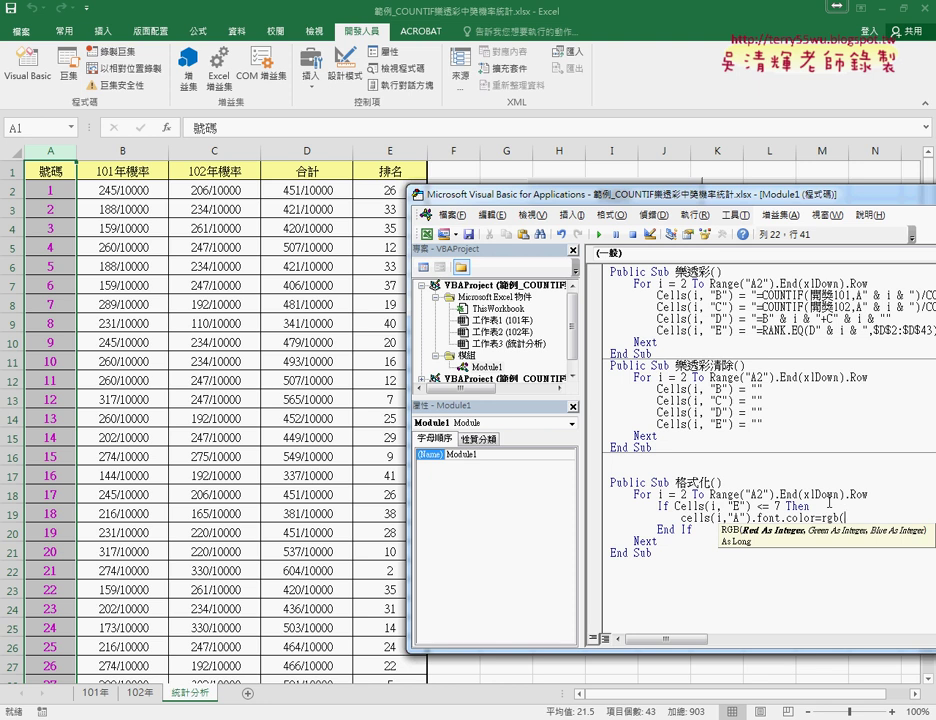
pyautogui.write('25')
pyautogui.write('5')
pyautogui.write(',')
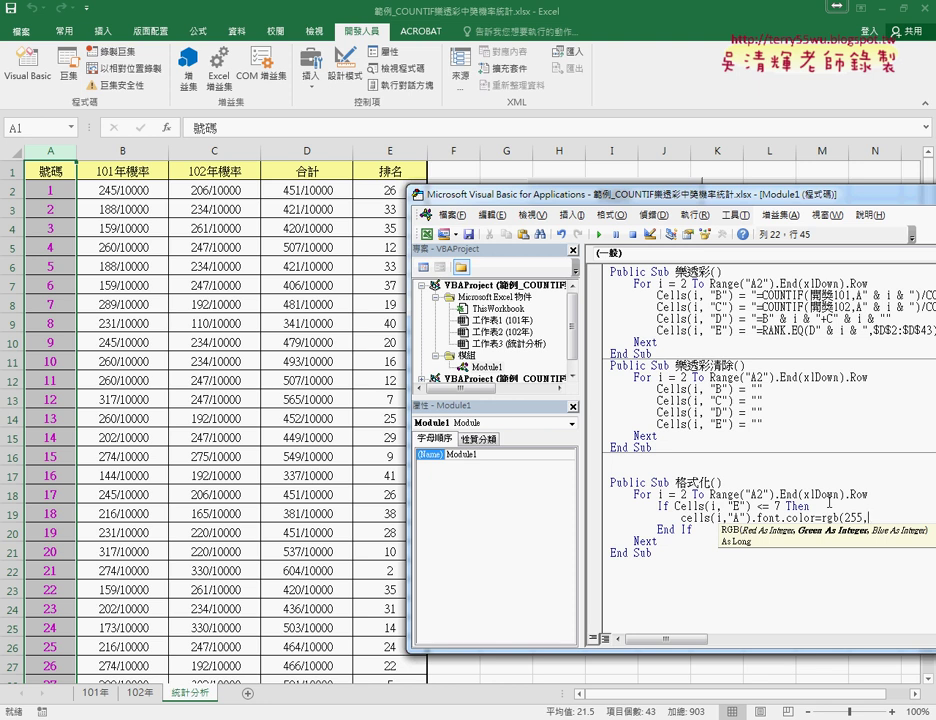
pyautogui.write('0')
pyautogui.write(',0')
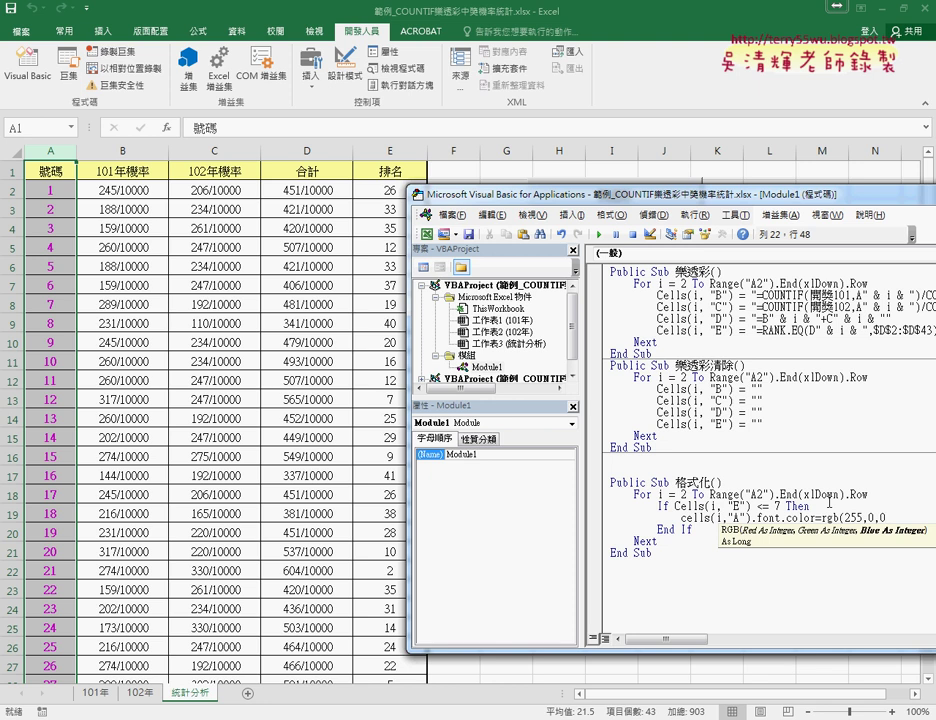
pyautogui.write(')')
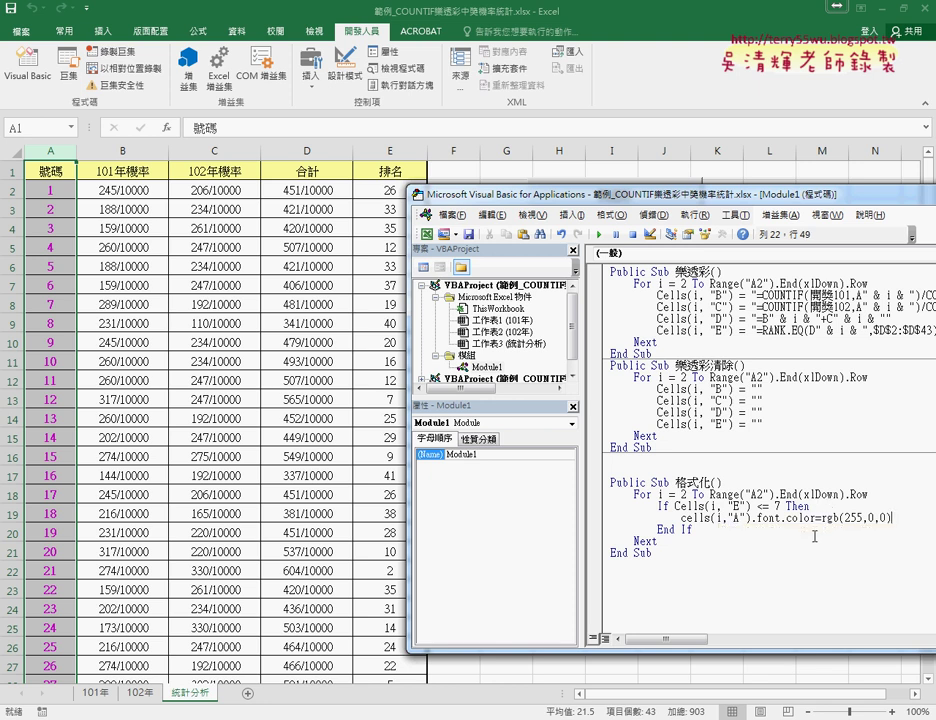
pyautogui.click(634, 541)
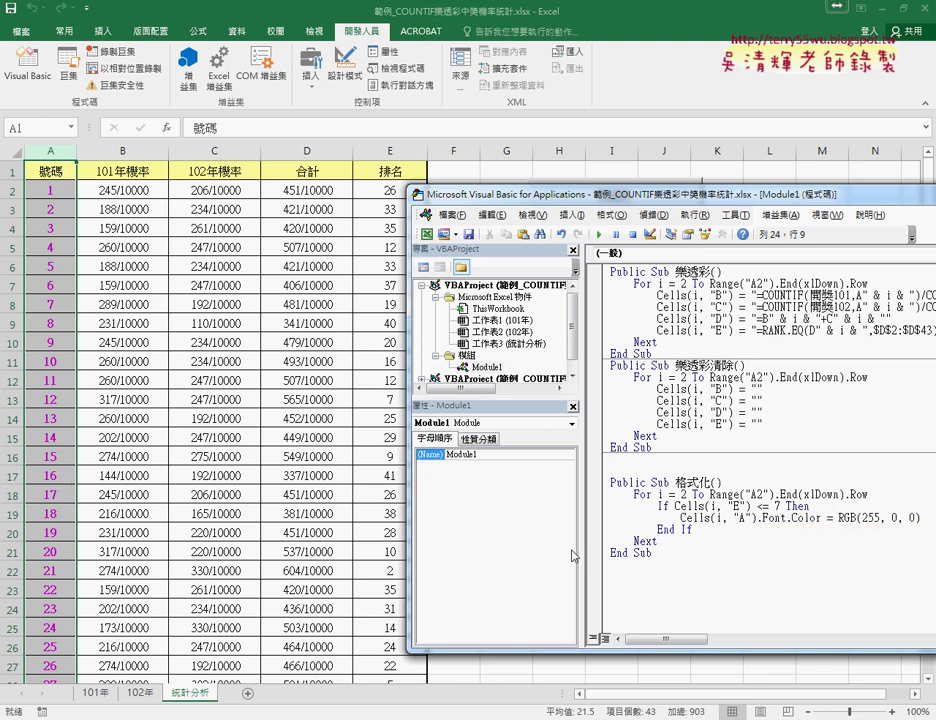
pyautogui.click(705, 517)
# Run 格式化 and check that 號碼 12, 21, 27 and 28 now appear red
pyautogui.moveTo(603, 200); pyautogui.dragTo(589, 95)
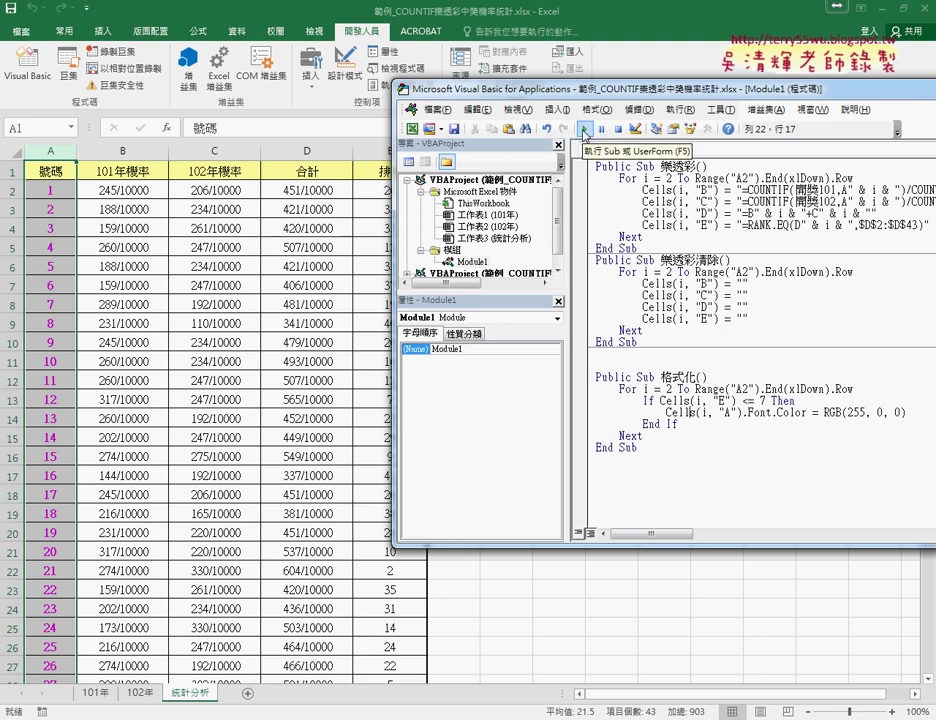
pyautogui.click(584, 131)
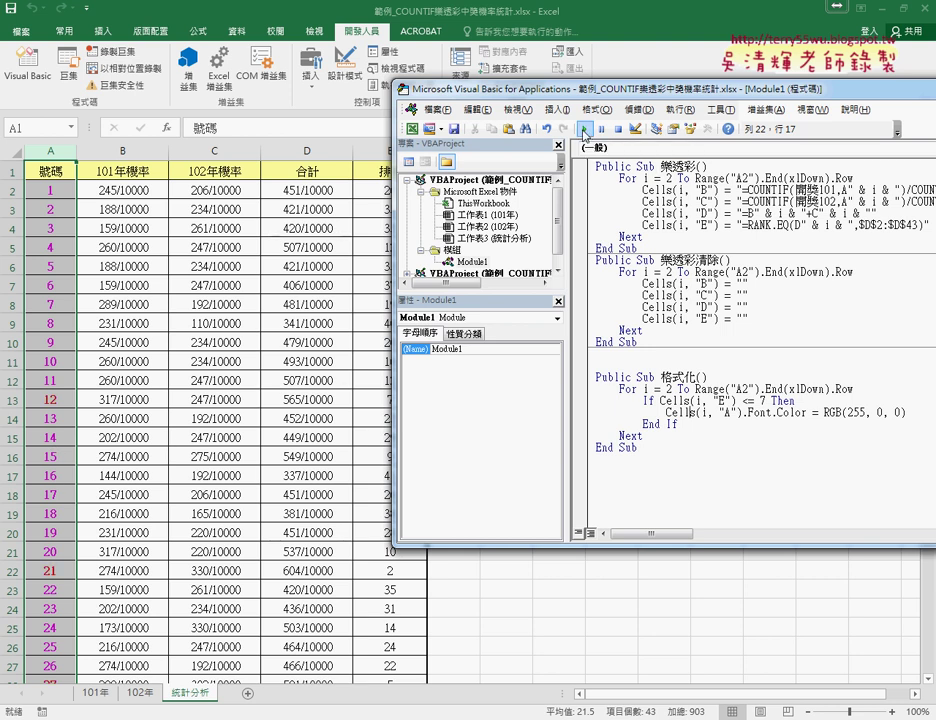
pyautogui.click(108, 412)
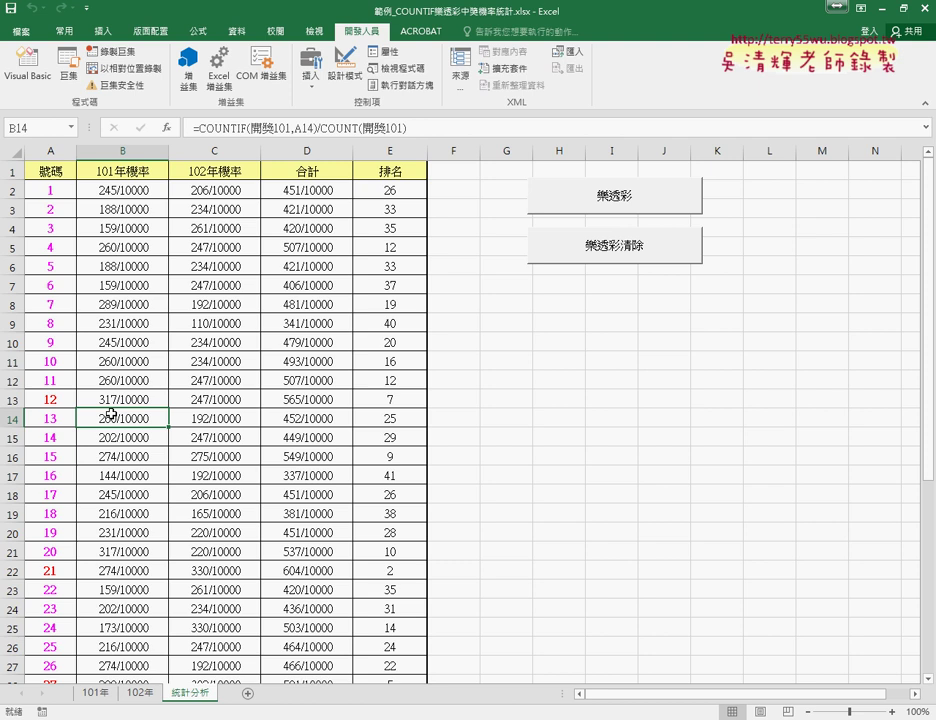
pyautogui.click(58, 397)
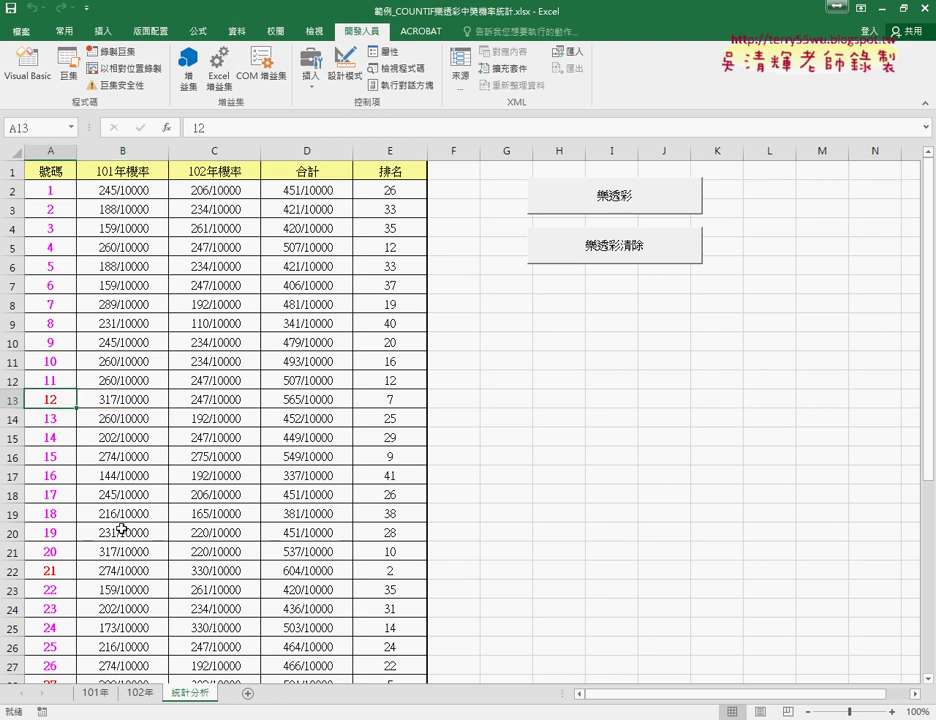
pyautogui.click(63, 568)
pyautogui.scroll(-2, 71, 564)
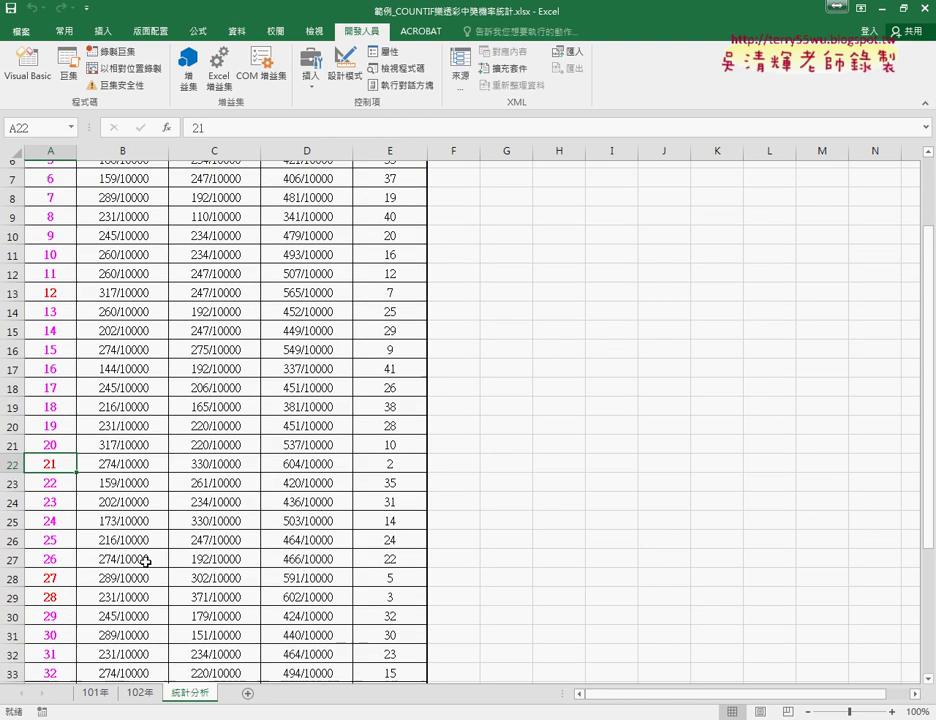
pyautogui.moveTo(65, 568)
pyautogui.mouseDown()
pyautogui.moveTo(84, 584)
pyautogui.moveTo(63, 476)
pyautogui.mouseUp()
pyautogui.click(57, 551)
pyautogui.click(58, 457)
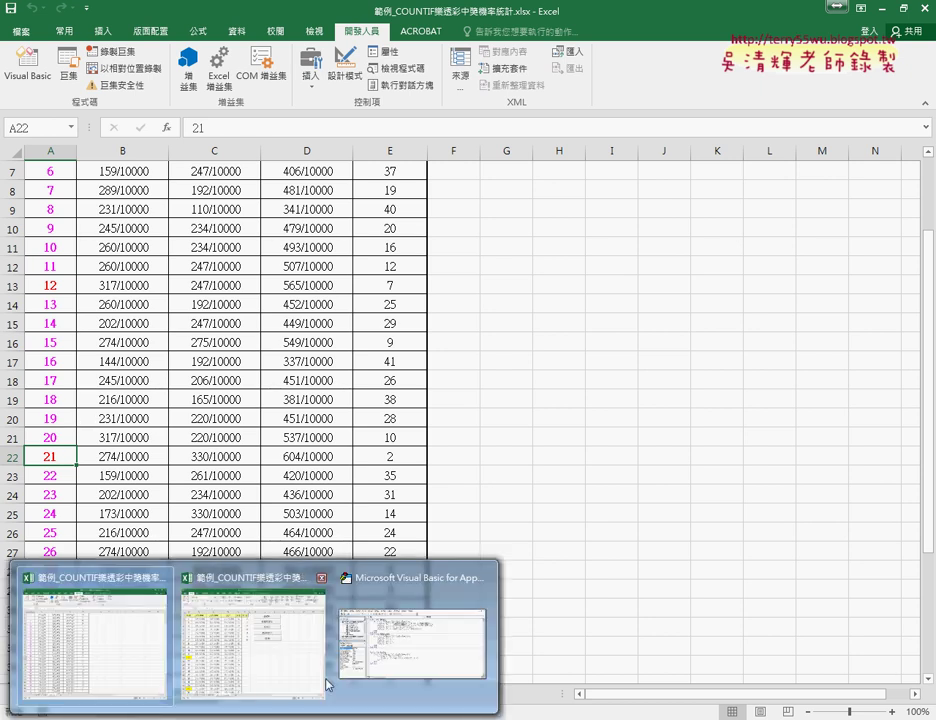
# Add the line Cells.Interior.Color = rgb(255,255,0) below the red-font line
pyautogui.click(393, 640)
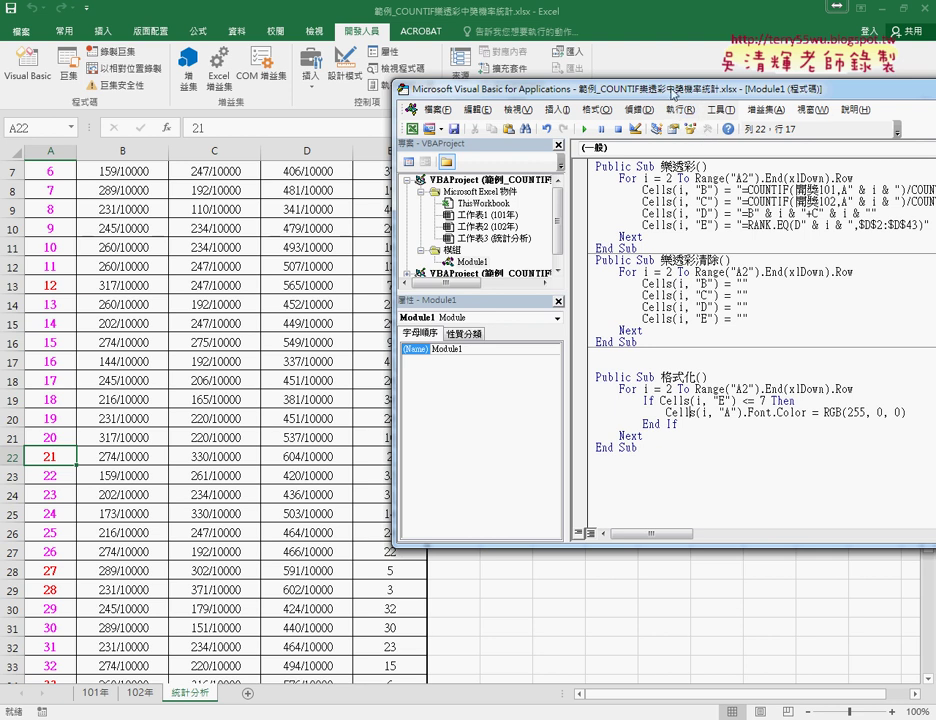
pyautogui.moveTo(658, 90); pyautogui.dragTo(458, 96)
pyautogui.click(732, 416)
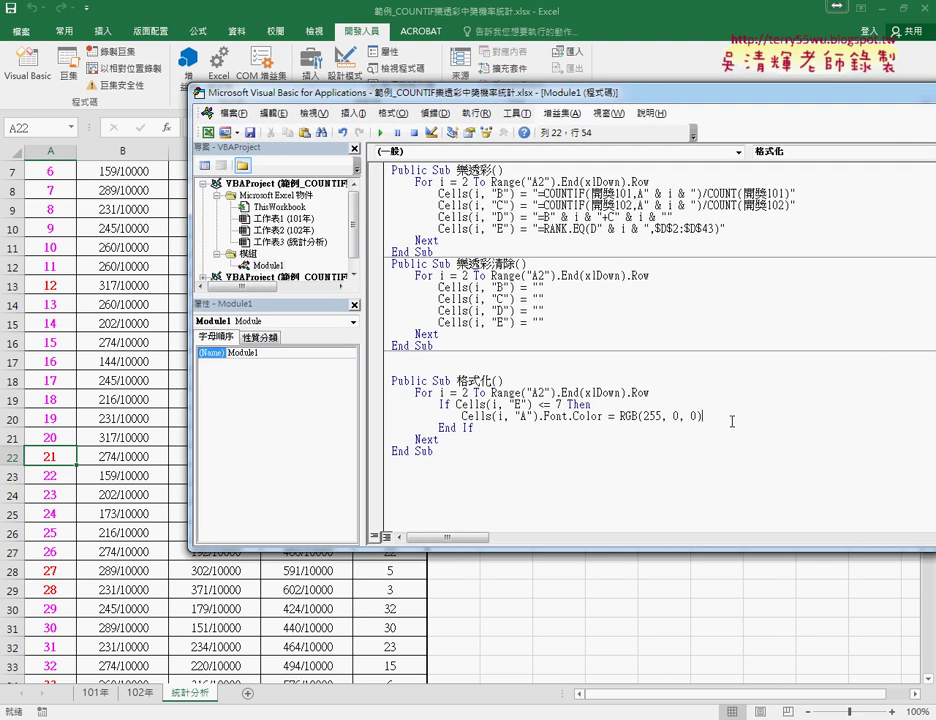
pyautogui.press('Return')
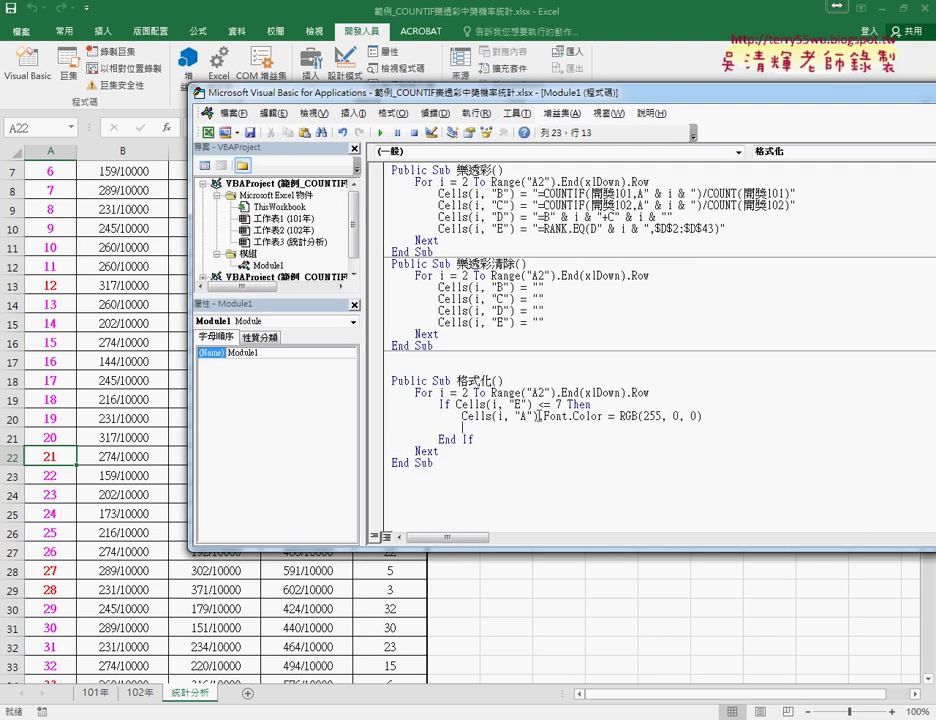
pyautogui.moveTo(461, 416)
pyautogui.mouseDown()
pyautogui.moveTo(492, 417)
pyautogui.moveTo(481, 434)
pyautogui.mouseUp()
pyautogui.write('.')
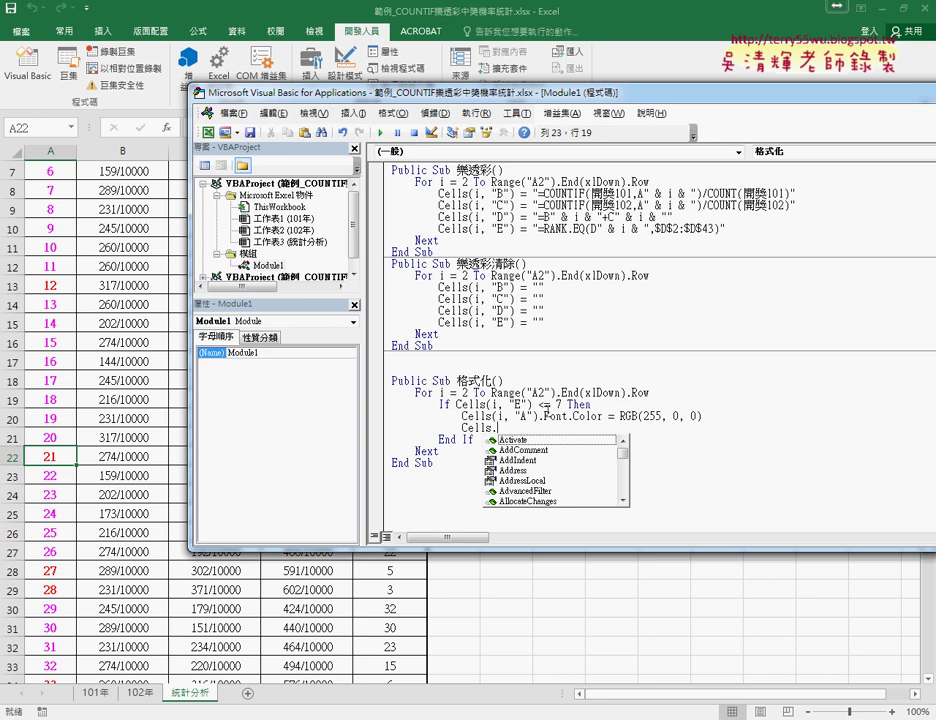
pyautogui.write('i')
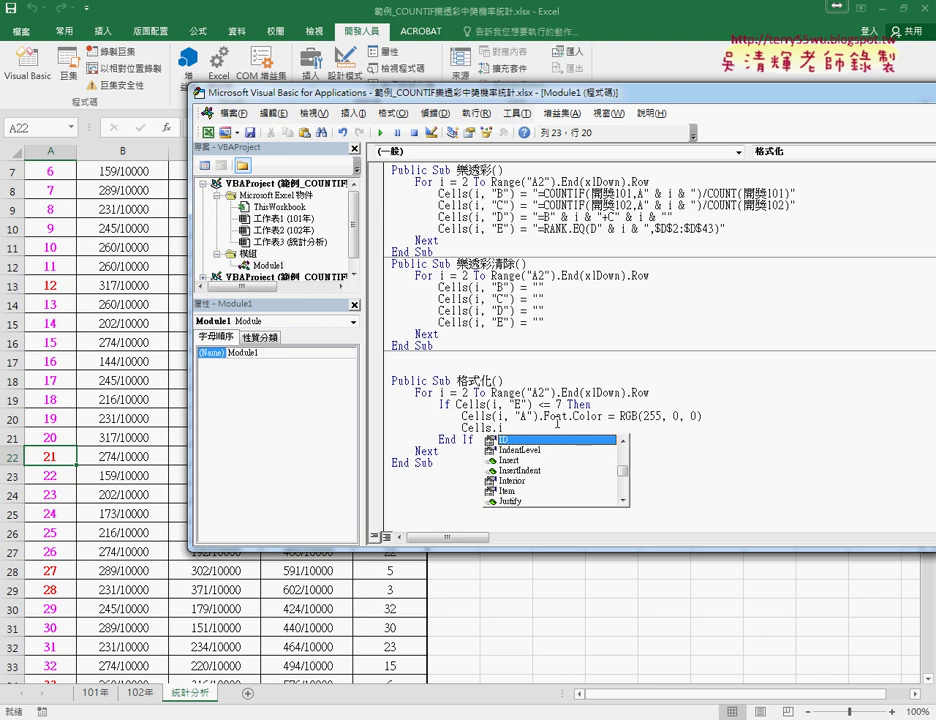
pyautogui.press('Down')
pyautogui.press('Down')
pyautogui.press('Down')
pyautogui.press('Down')
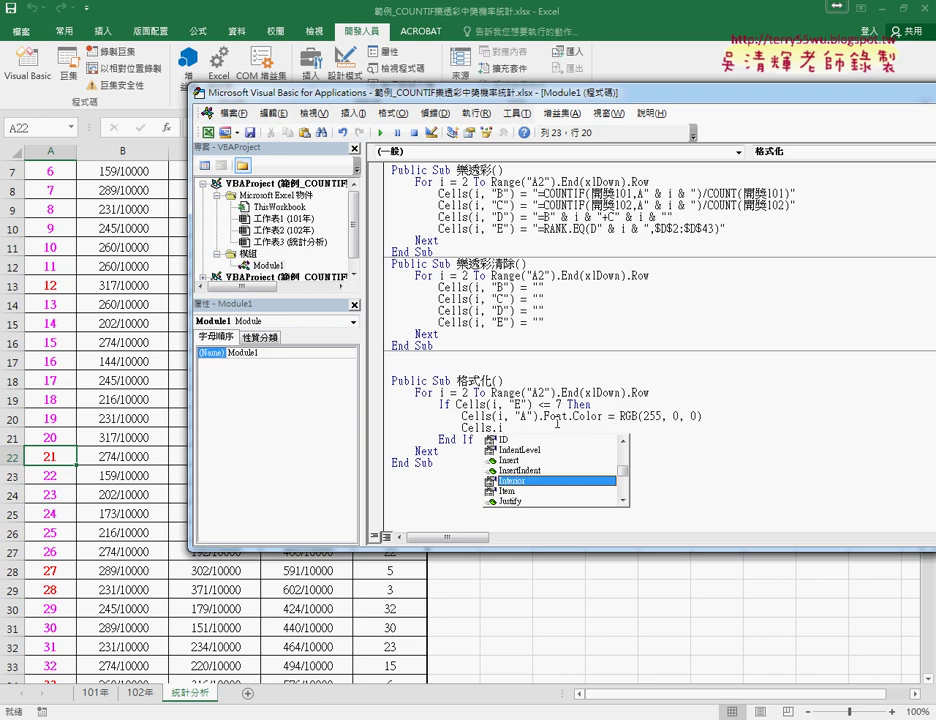
pyautogui.doubleClick(549, 480)
pyautogui.write('.')
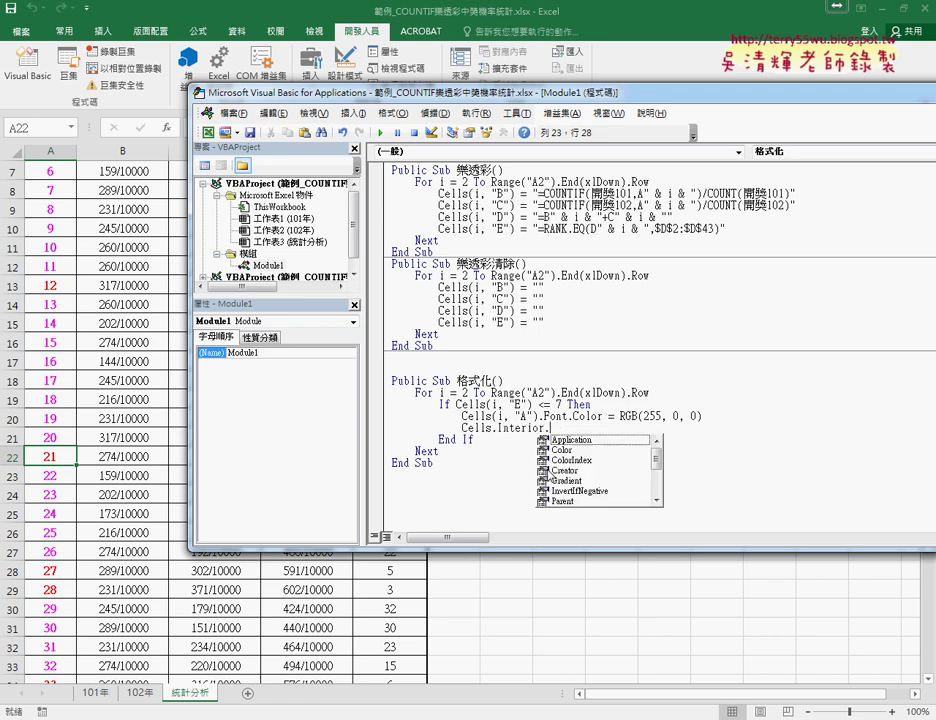
pyautogui.doubleClick(562, 449)
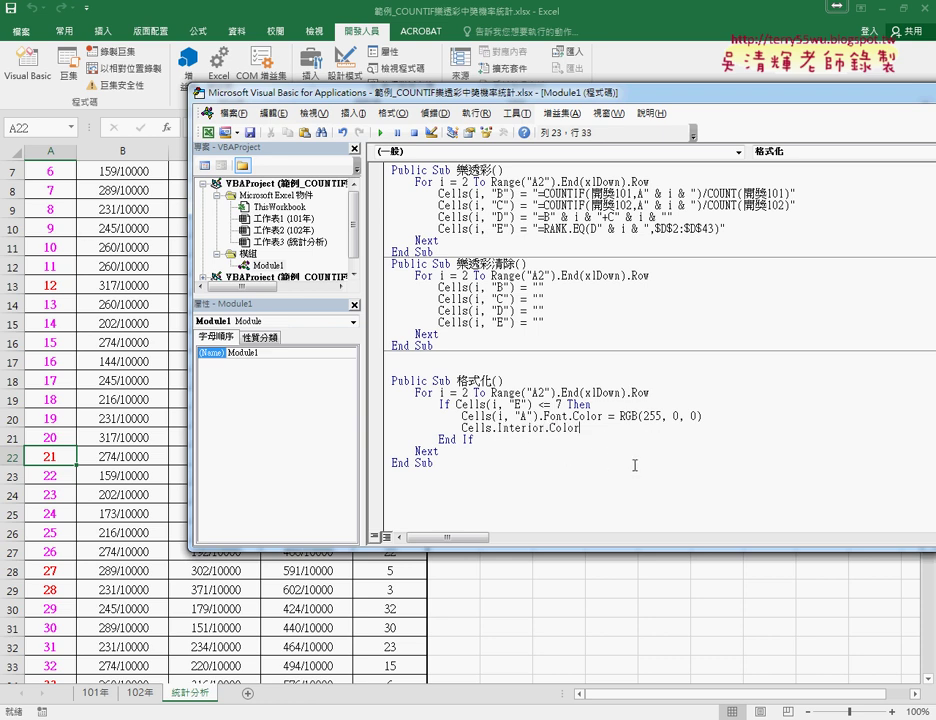
pyautogui.write('=')
pyautogui.write('rgb')
pyautogui.write('(')
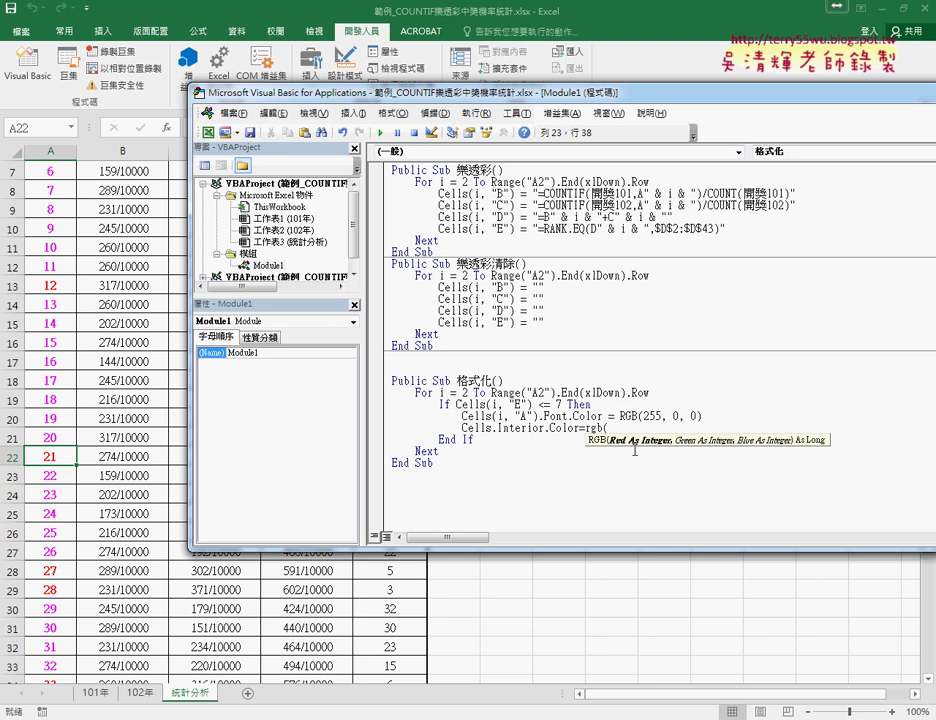
pyautogui.write('255')
pyautogui.write(',255')
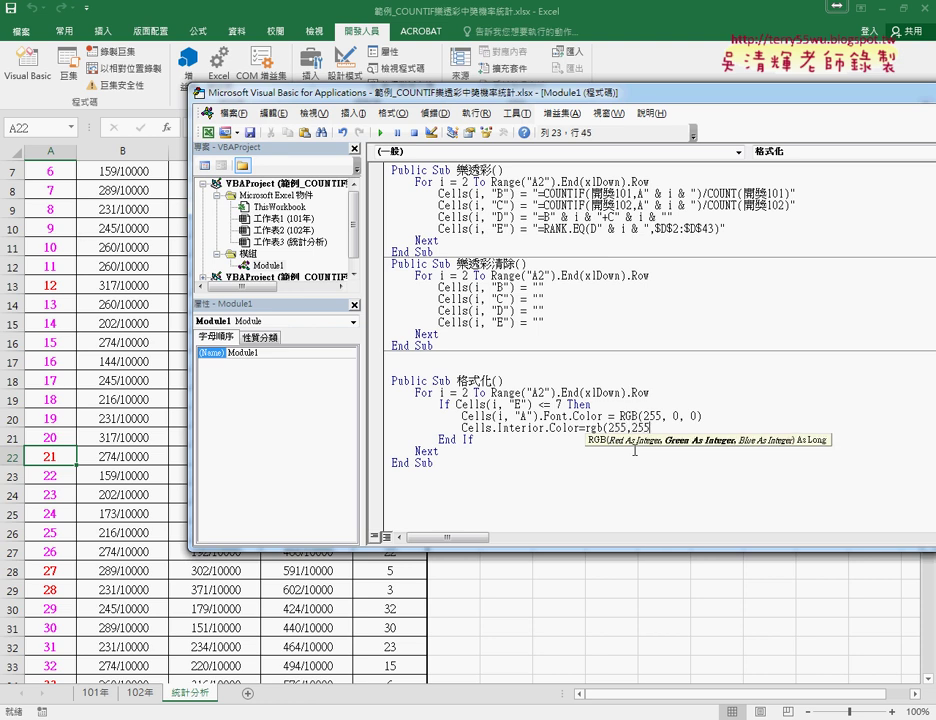
pyautogui.write(',0')
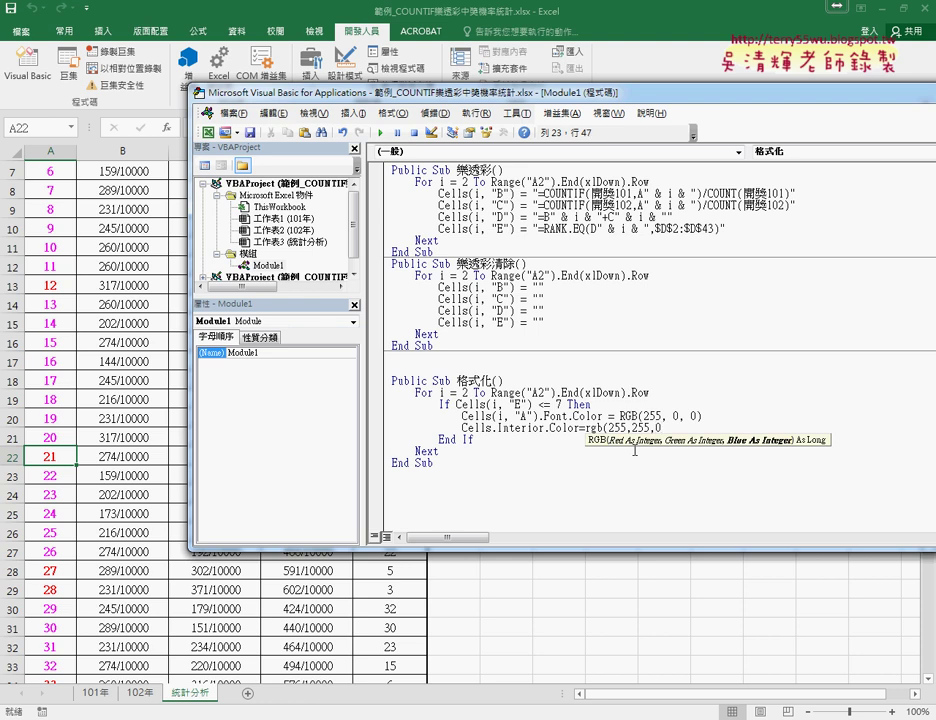
pyautogui.write(')')
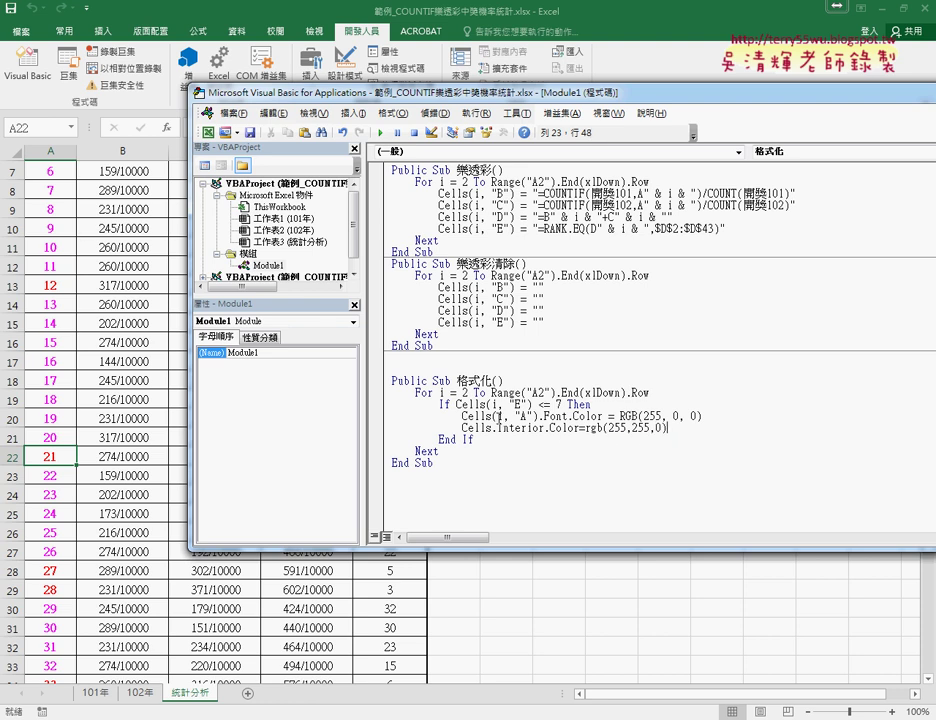
pyautogui.moveTo(492, 416); pyautogui.dragTo(540, 417)
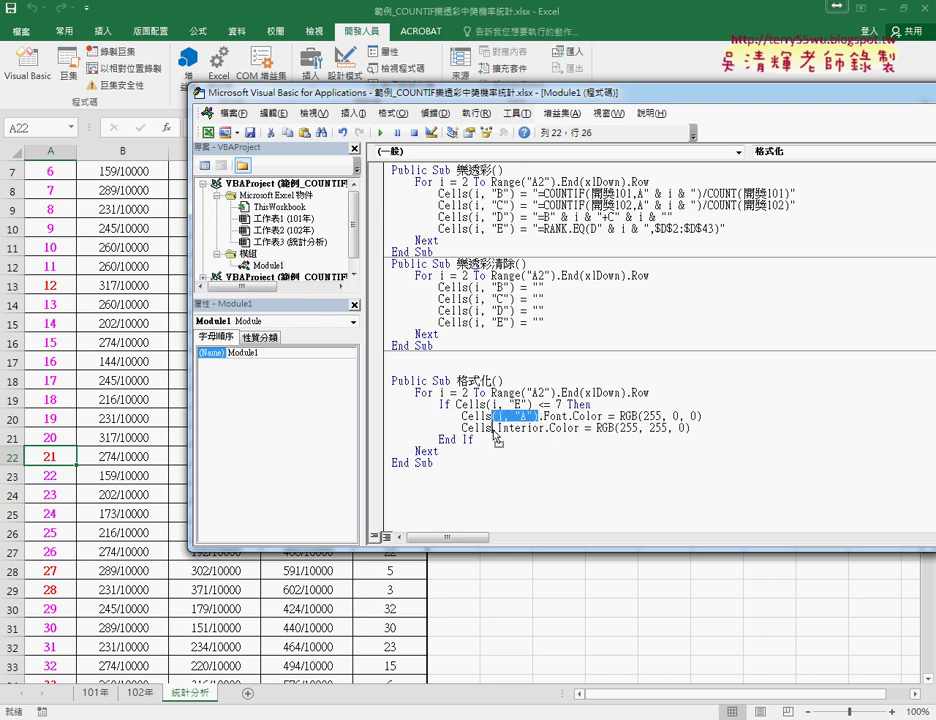
# Copy (i, "A") after Cells so the fill line targets Cells(i, "A")
pyautogui.moveTo(492, 432); pyautogui.dragTo(492, 430)
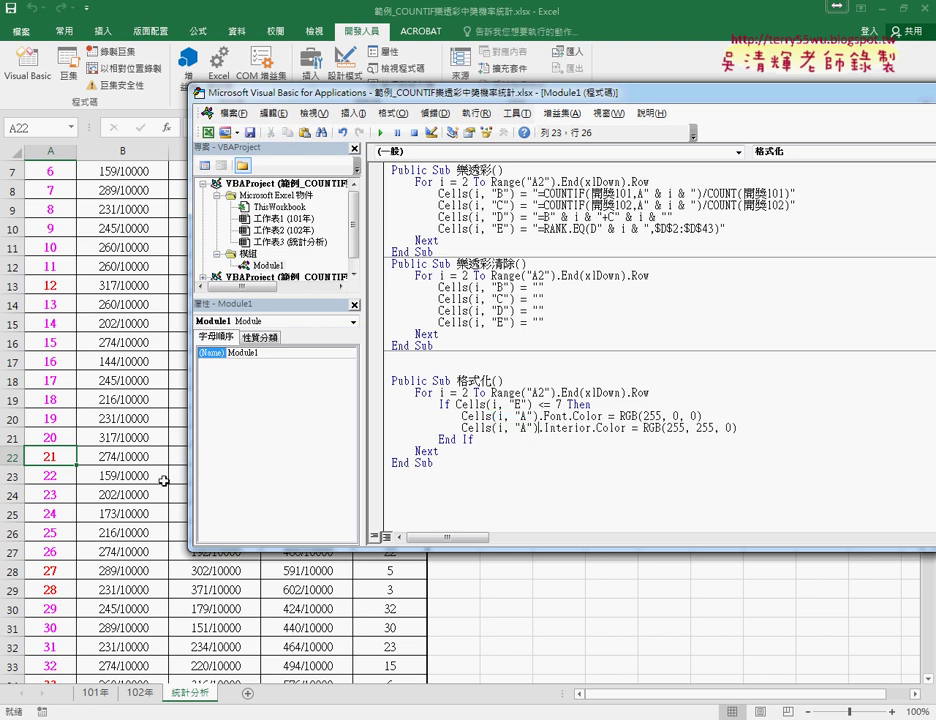
pyautogui.moveTo(545, 428); pyautogui.dragTo(745, 427)
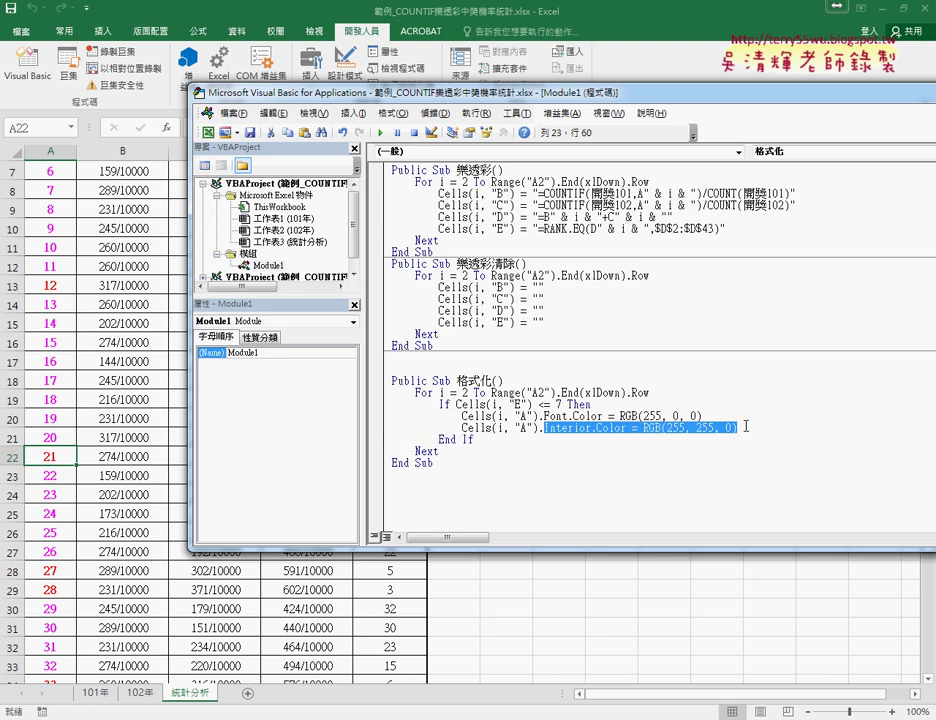
pyautogui.moveTo(538, 428)
pyautogui.mouseDown()
pyautogui.moveTo(493, 428)
pyautogui.moveTo(754, 418)
pyautogui.mouseUp()
pyautogui.press('Delete')
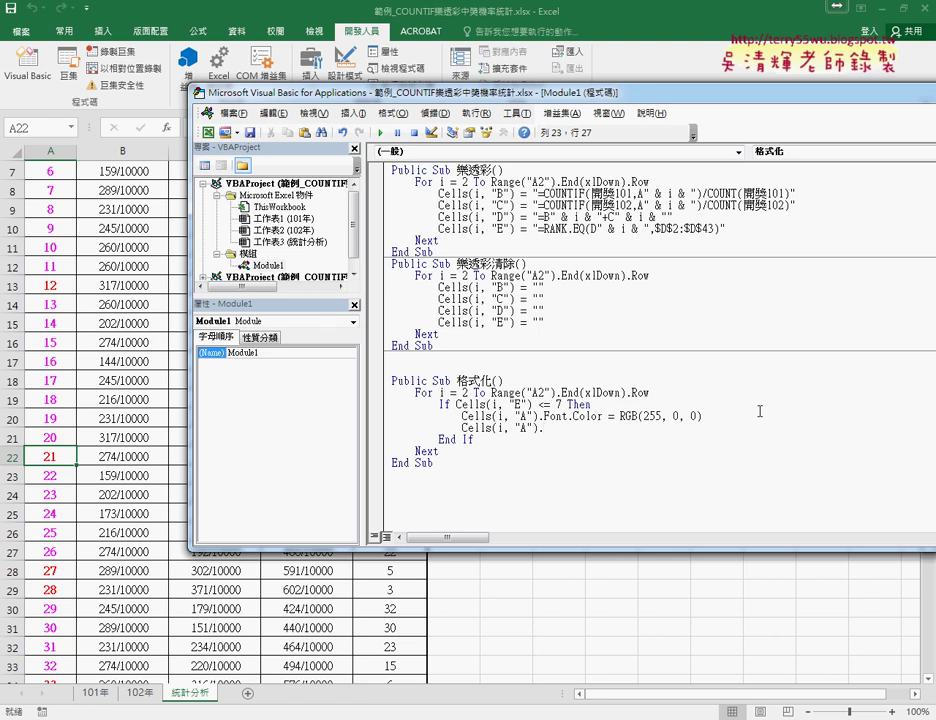
pyautogui.hotkey('ctrl', 'z')
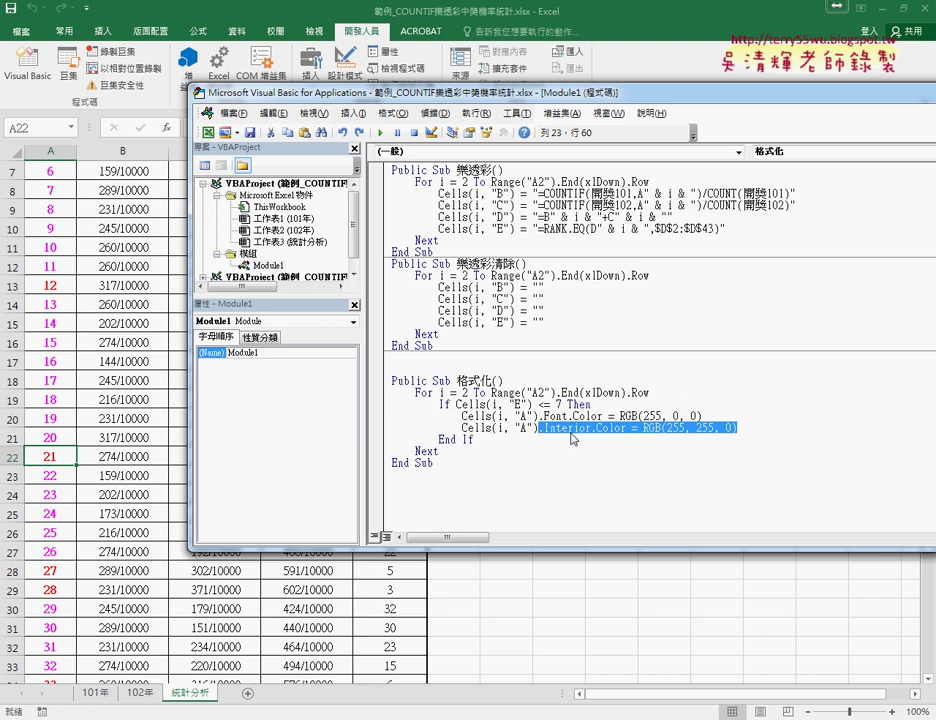
pyautogui.click(745, 425)
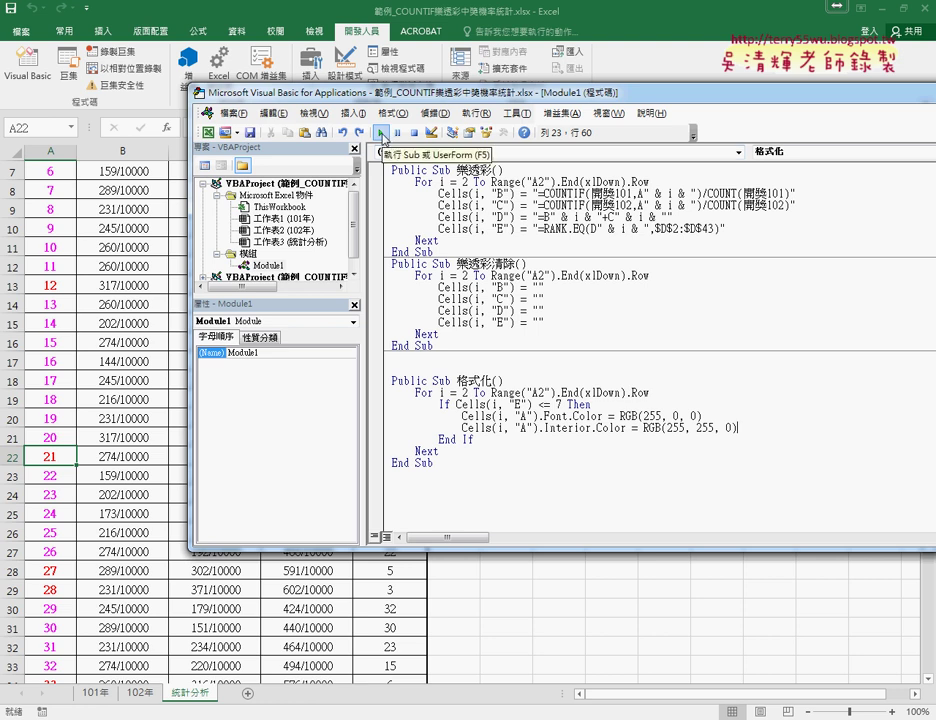
pyautogui.click(381, 135)
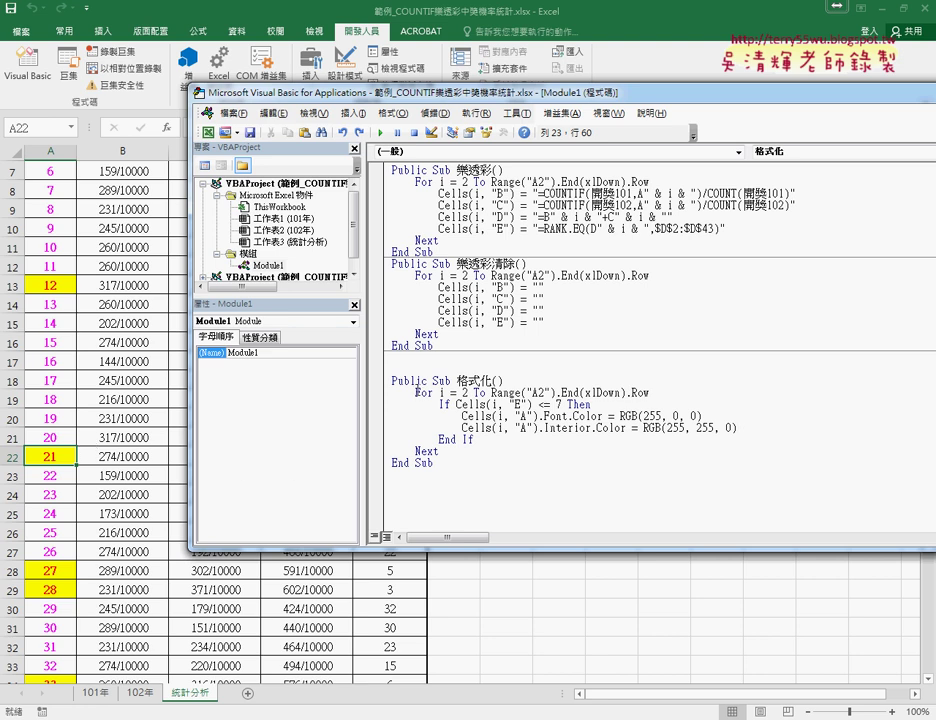
pyautogui.click(421, 451)
pyautogui.click(443, 404)
pyautogui.click(445, 439)
pyautogui.moveTo(740, 428); pyautogui.dragTo(469, 427)
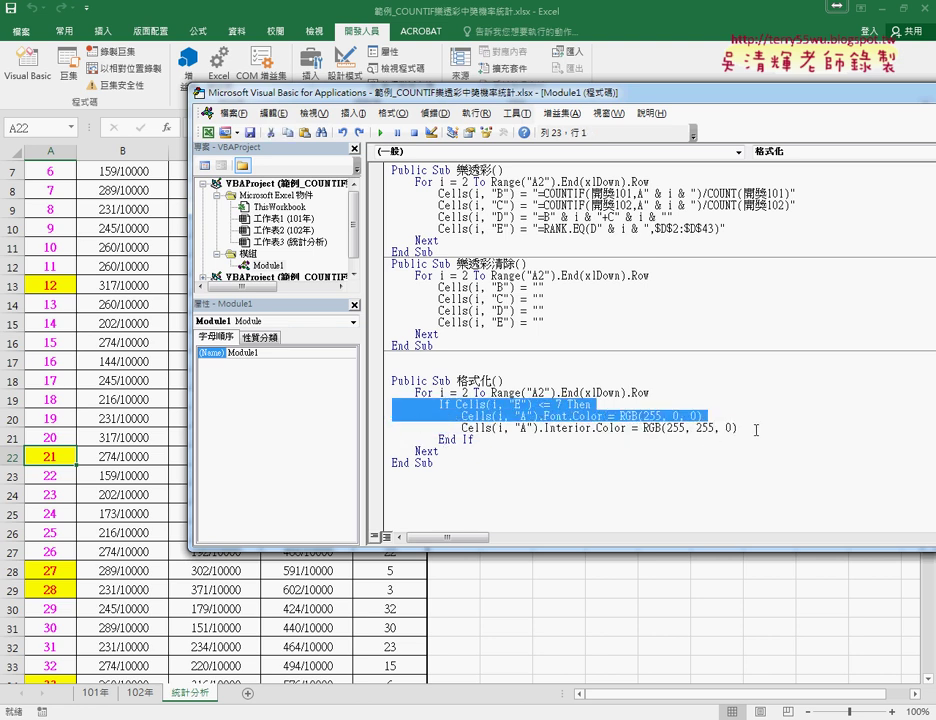
pyautogui.moveTo(740, 428); pyautogui.dragTo(416, 413)
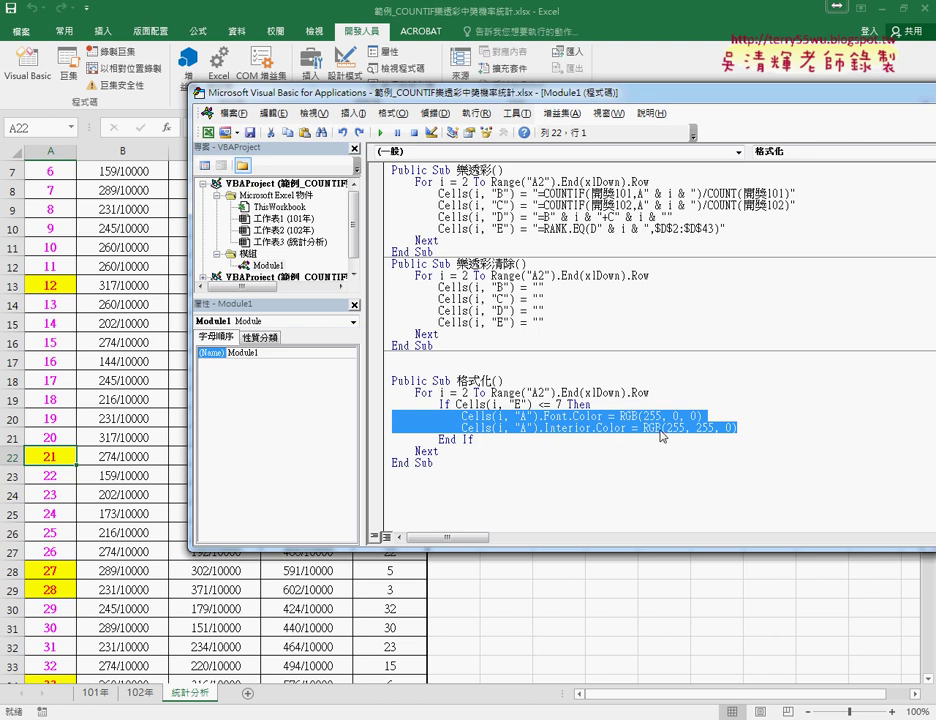
pyautogui.click(750, 431)
pyautogui.hotkey('shift', 'Left')
pyautogui.hotkey('shift', 'Left')
pyautogui.hotkey('shift', 'Left')
pyautogui.hotkey('shift', 'Left')
pyautogui.hotkey('shift', 'Left')
pyautogui.hotkey('shift', 'Left')
pyautogui.hotkey('shift', 'Left')
pyautogui.hotkey('shift', 'Left')
pyautogui.hotkey('shift', 'Left')
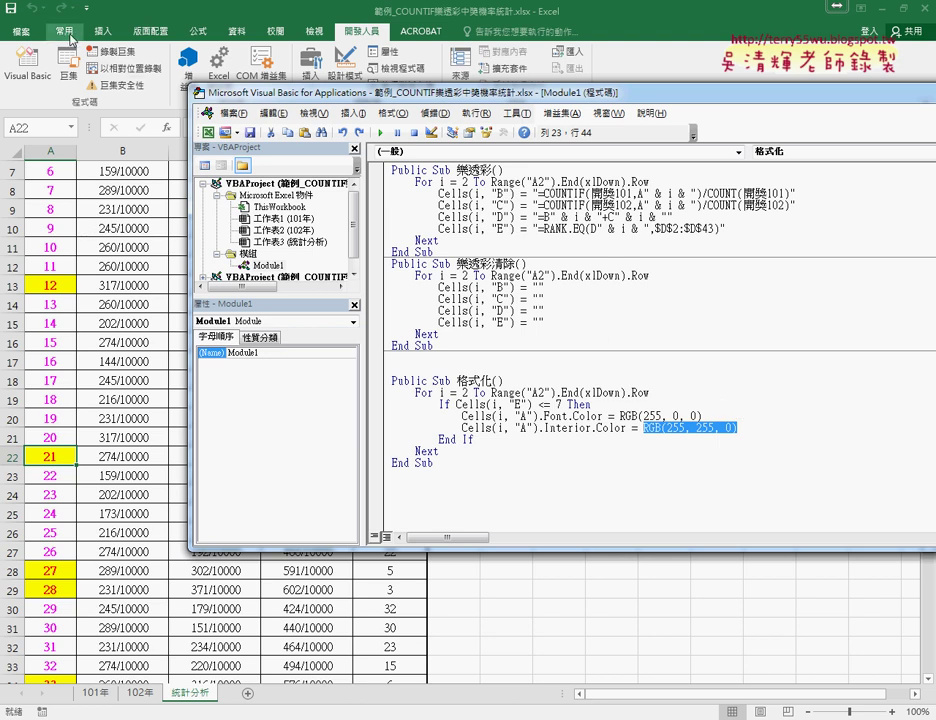
# Show Fill Color's More Colors Custom tab, reading yellow as Red 255, Green 255, Blue 0
pyautogui.click(66, 36)
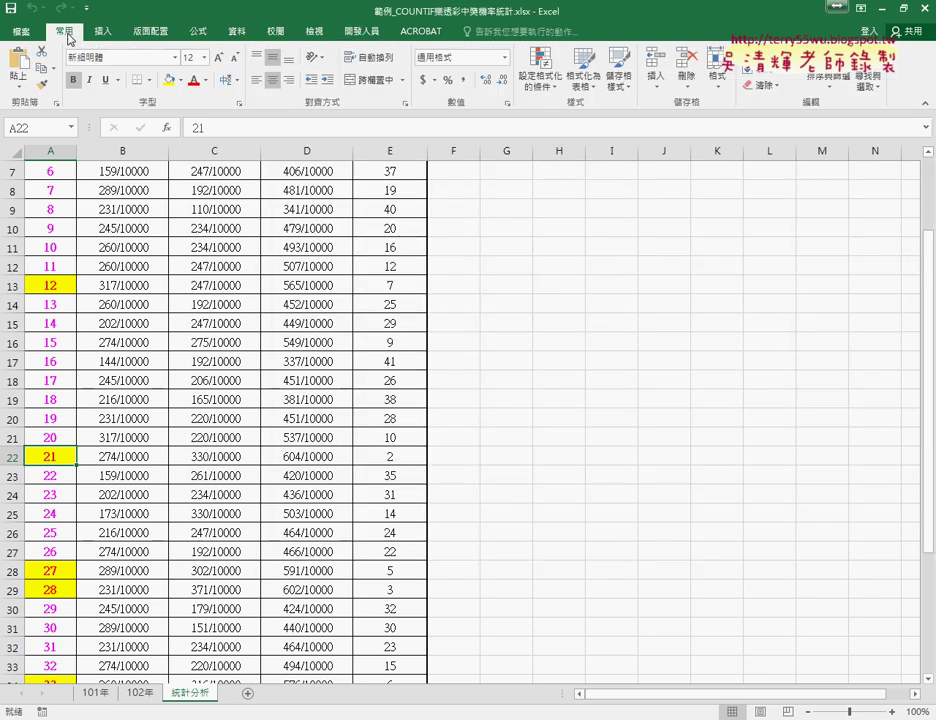
pyautogui.click(181, 80)
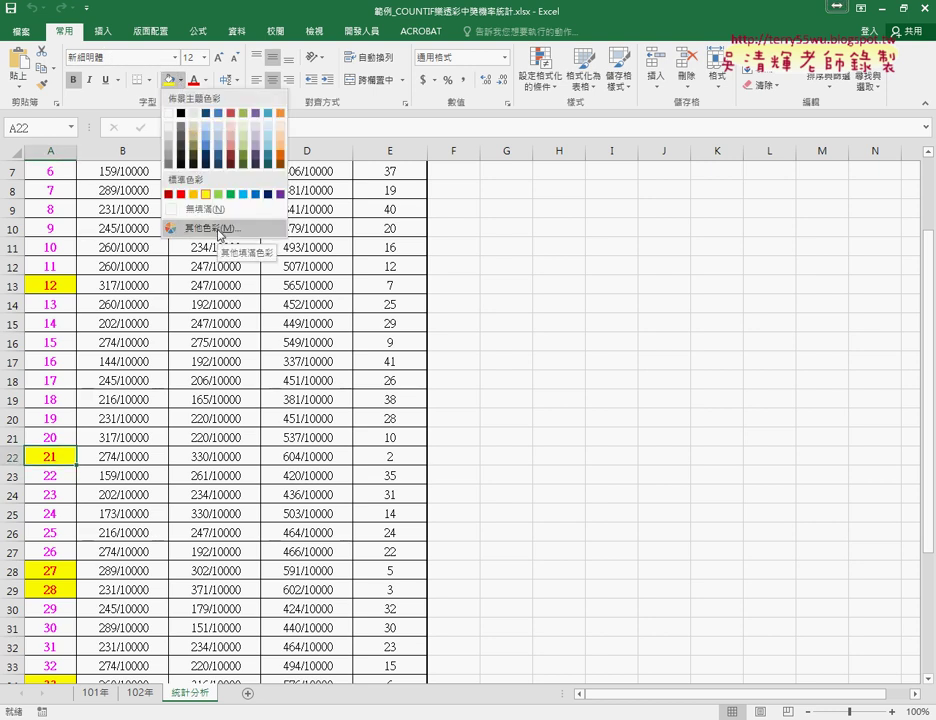
pyautogui.click(219, 230)
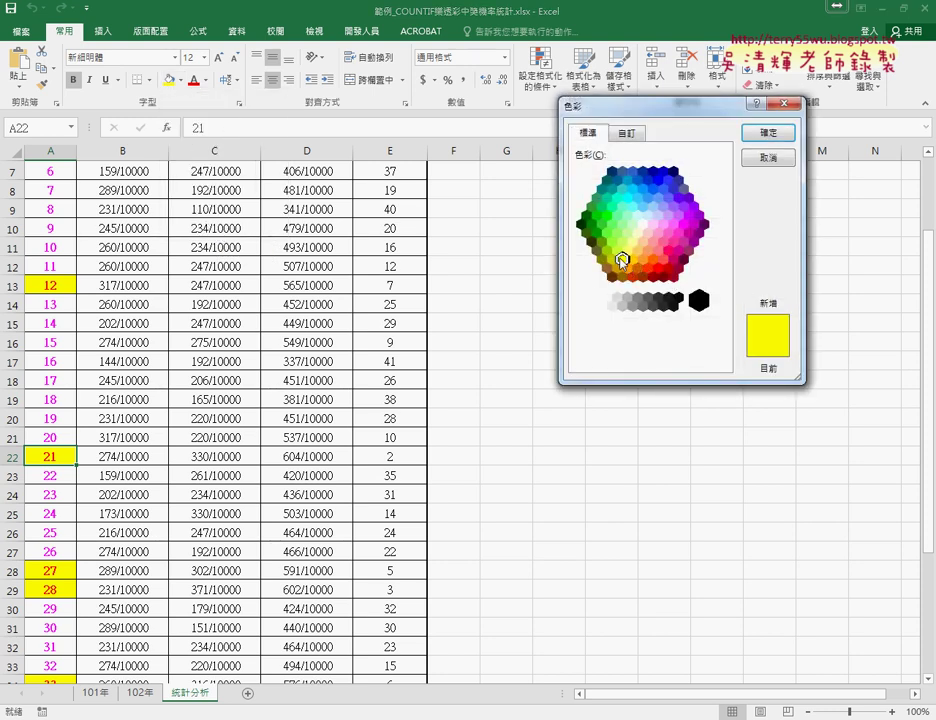
pyautogui.click(629, 137)
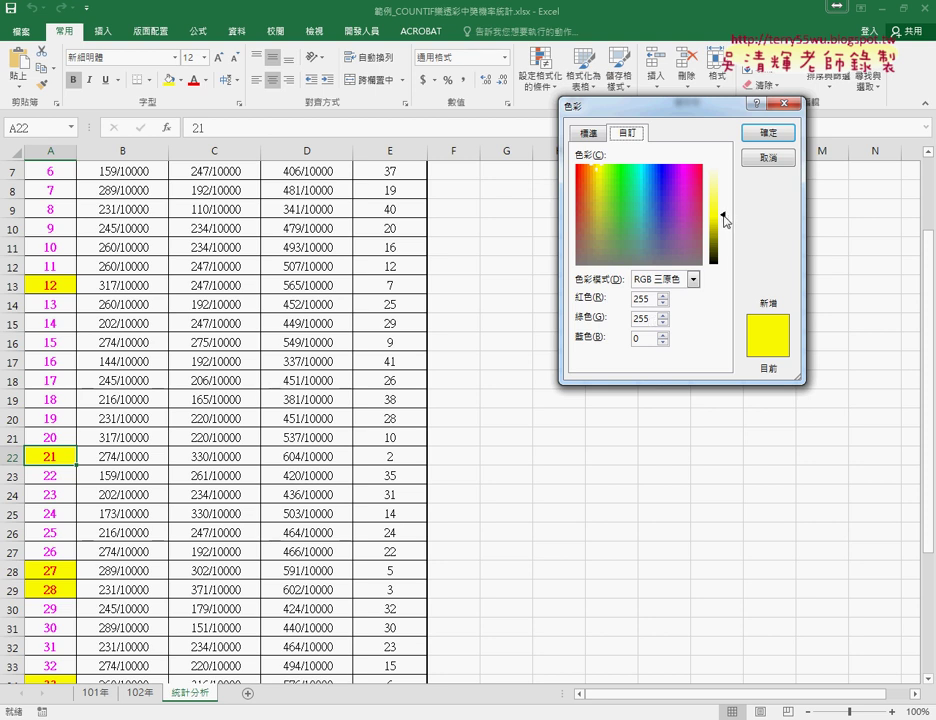
# Pick a green in the custom spectrum and read its RGB values 78, 186, 70
pyautogui.click(616, 218)
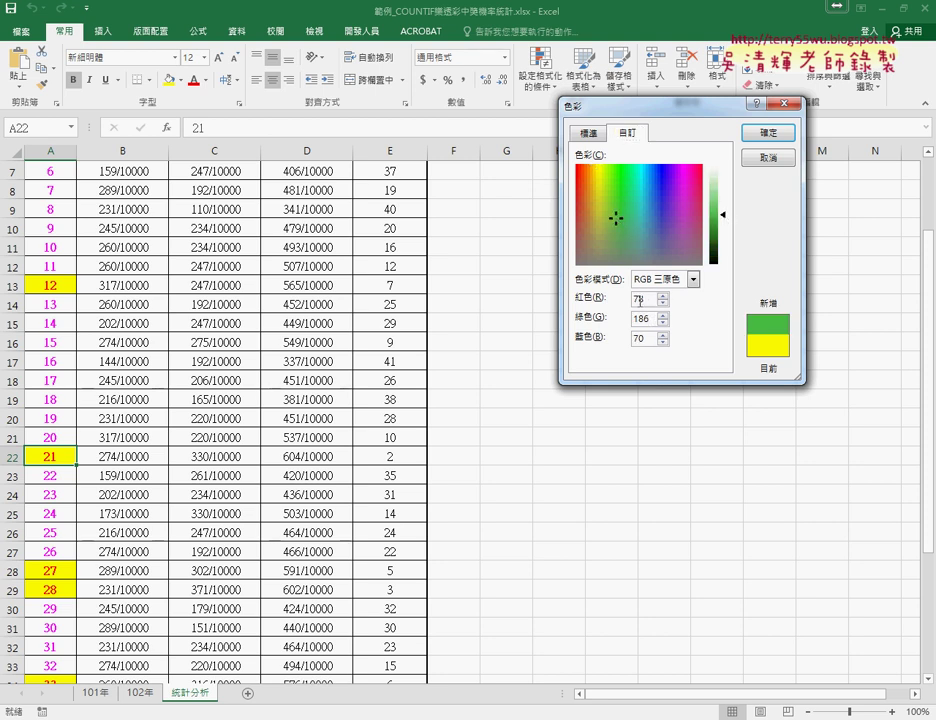
pyautogui.press('Tab')
pyautogui.press('Tab')
pyautogui.hotkey('shift', 'Tab')
pyautogui.hotkey('shift', 'Tab')
pyautogui.press('Tab')
pyautogui.press('Tab')
# Duplicate the 格式化 macro below itself and rename the copy 格式化清除
pyautogui.click(770, 134)
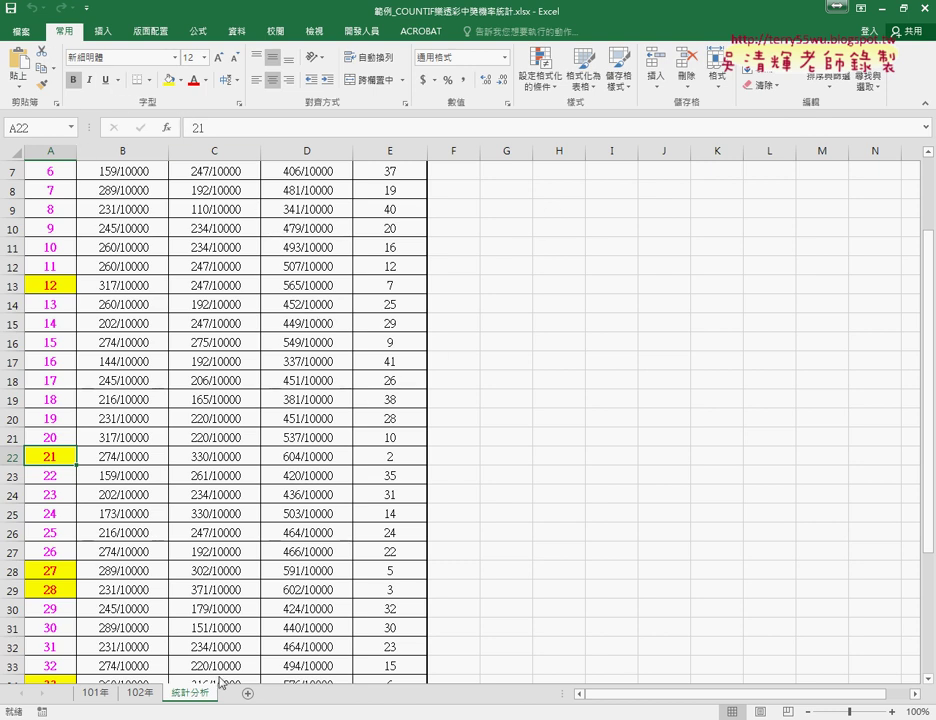
pyautogui.moveTo(255, 718)
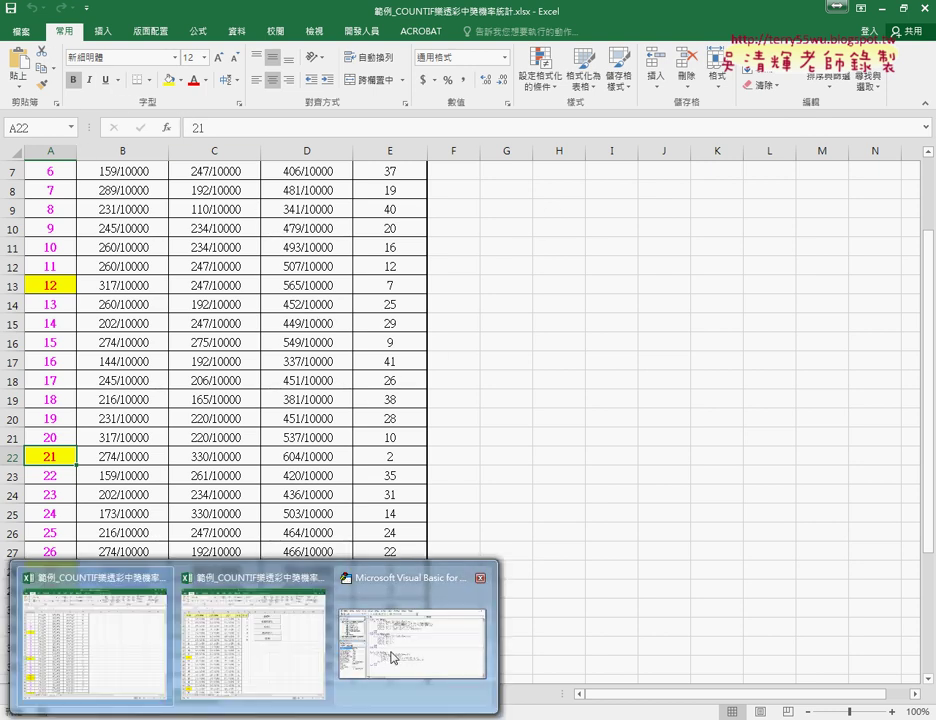
pyautogui.click(410, 635)
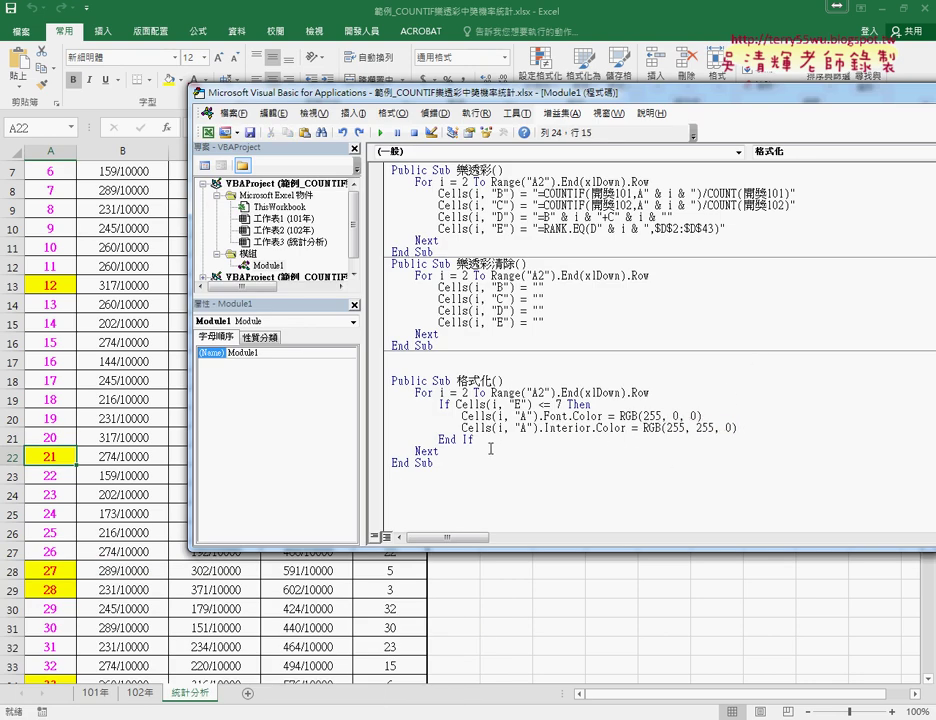
pyautogui.moveTo(432, 463)
pyautogui.mouseDown()
pyautogui.moveTo(395, 416)
pyautogui.moveTo(393, 381)
pyautogui.mouseUp()
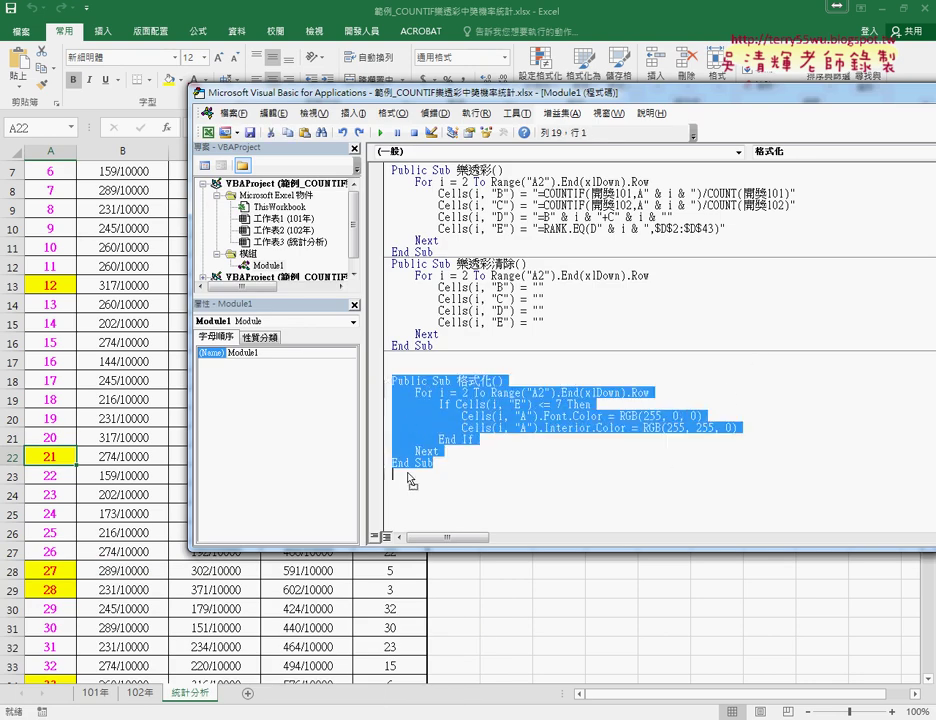
pyautogui.moveTo(405, 485); pyautogui.dragTo(400, 480)
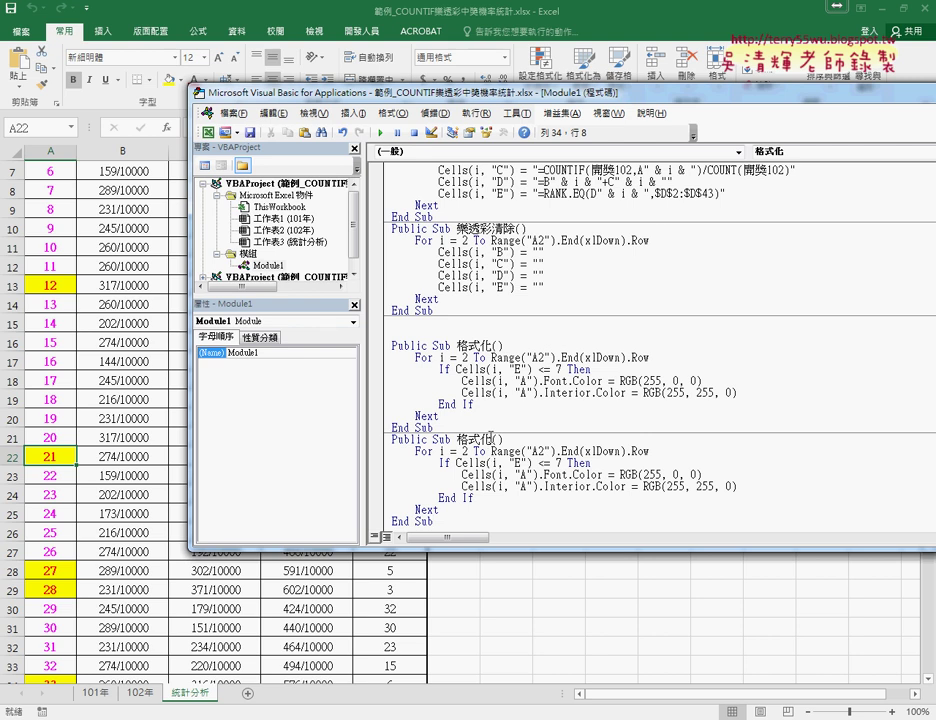
pyautogui.write('7e')
pyautogui.press('BackSpace')
pyautogui.press('BackSpace')
pyautogui.write('7')
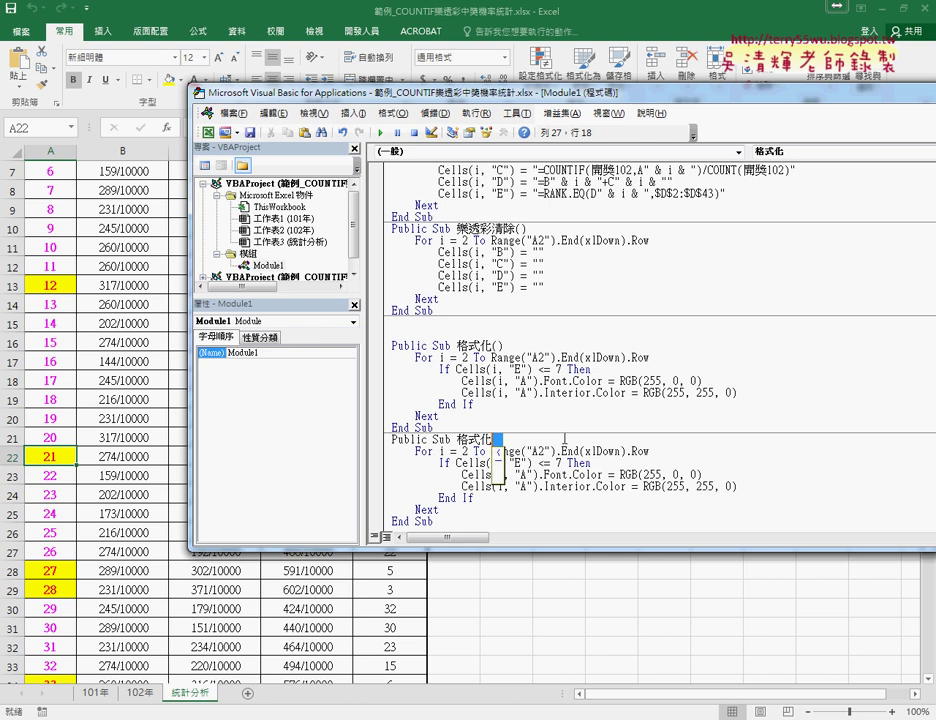
pyautogui.write('清除')
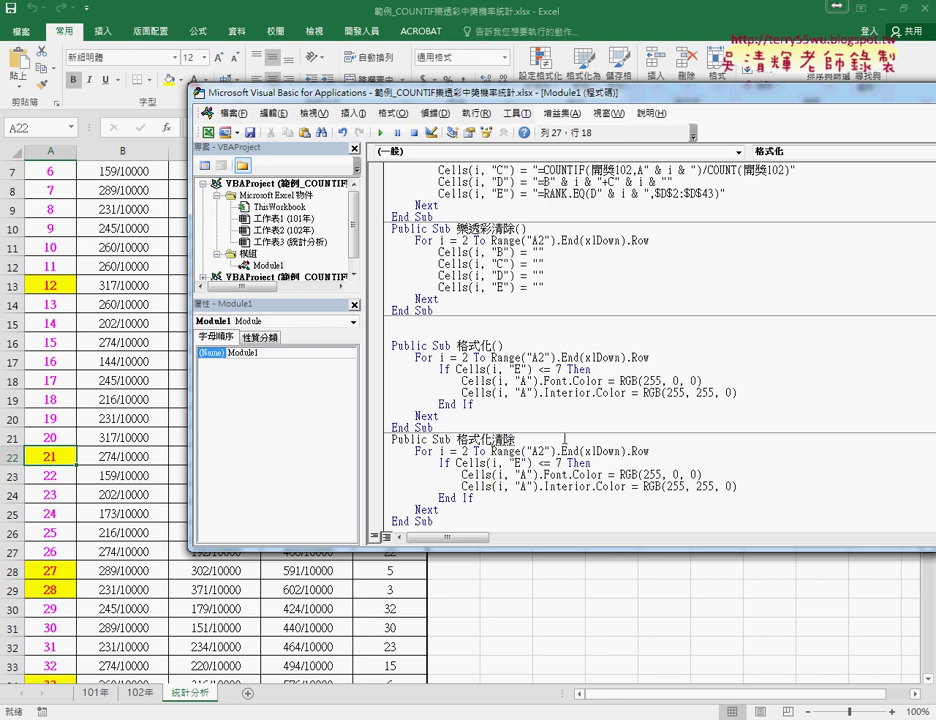
pyautogui.press('Return')
# Delete the rank If line and End If from 格式化清除, keeping both colour lines in the loop
pyautogui.click(607, 450)
pyautogui.click(606, 464)
pyautogui.moveTo(606, 464); pyautogui.dragTo(372, 469)
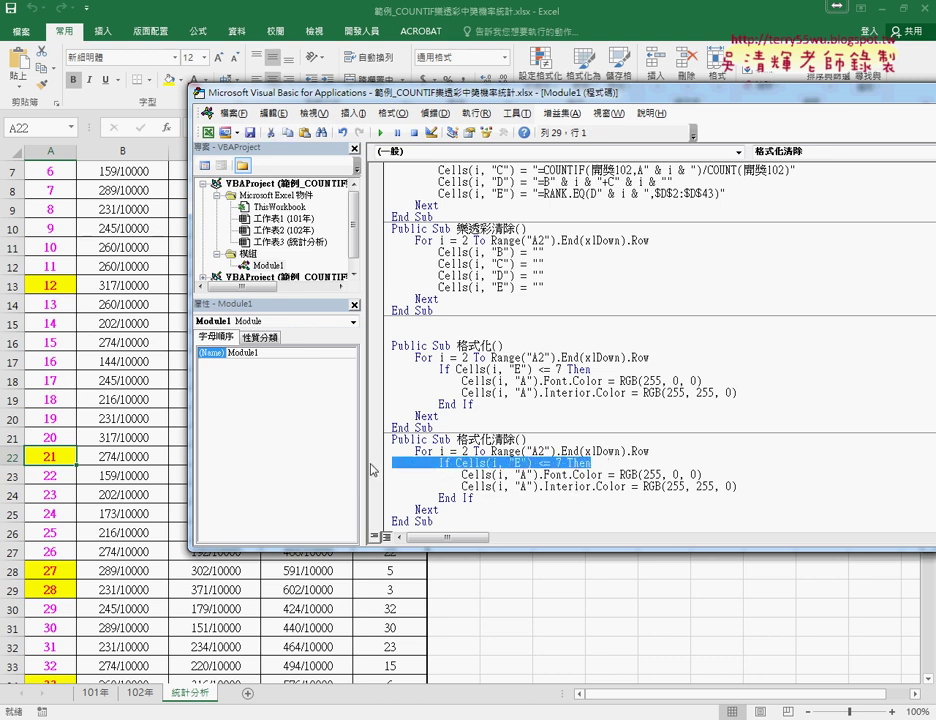
pyautogui.press('Delete')
pyautogui.press('Delete')
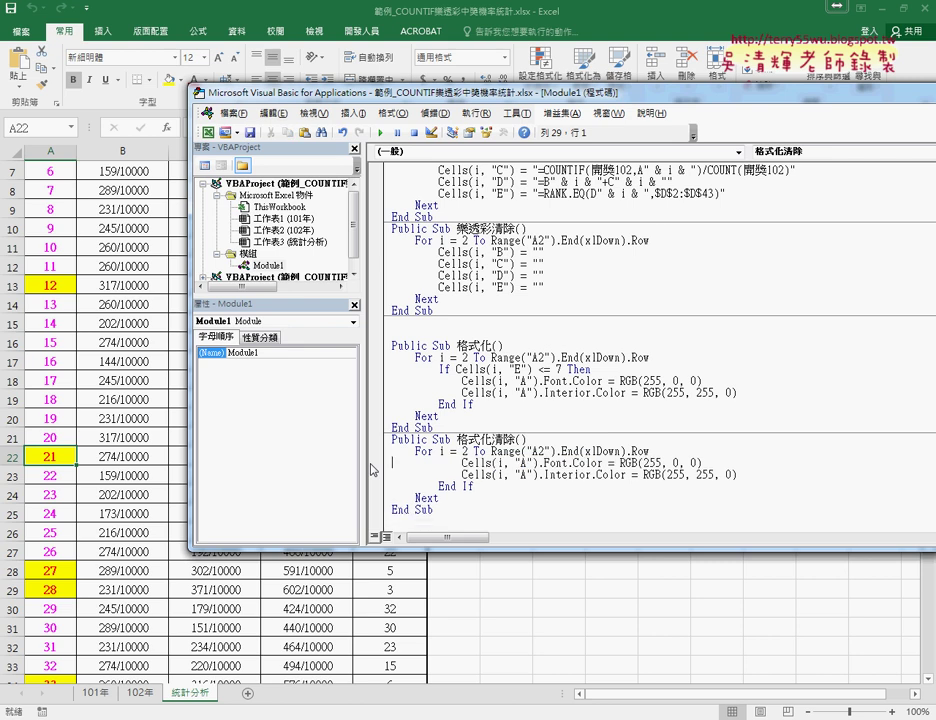
pyautogui.moveTo(475, 486); pyautogui.dragTo(343, 487)
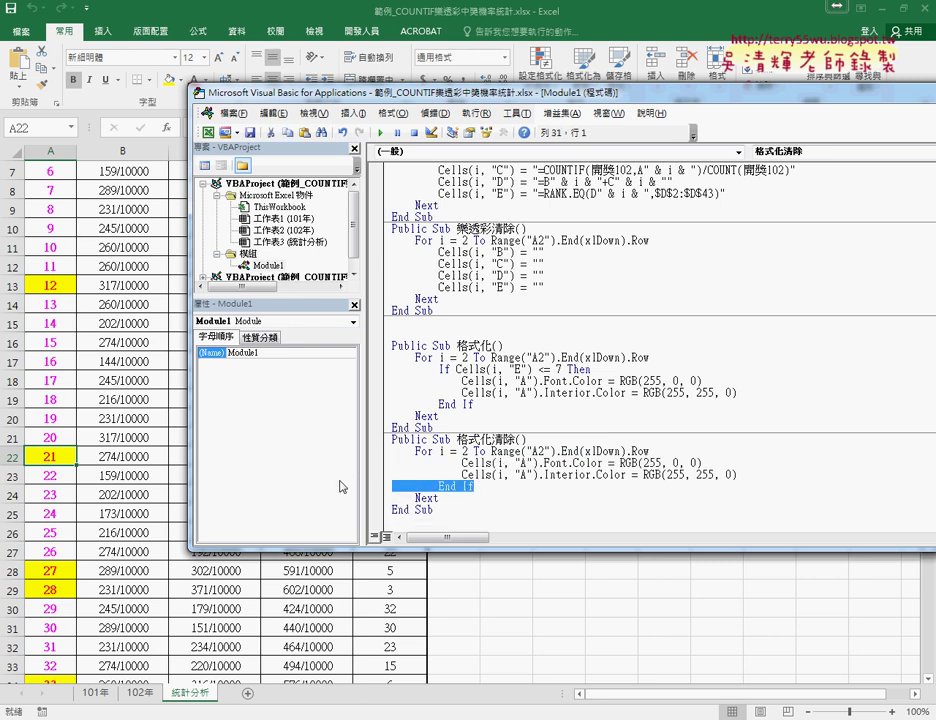
pyautogui.press('Delete')
pyautogui.press('Delete')
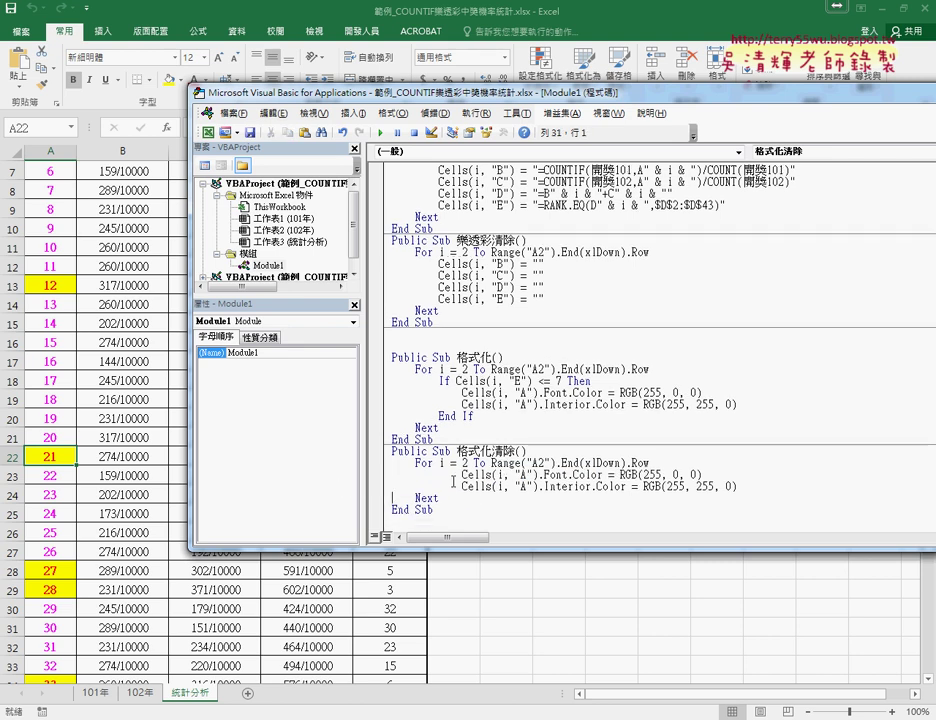
pyautogui.moveTo(750, 486); pyautogui.dragTo(353, 470)
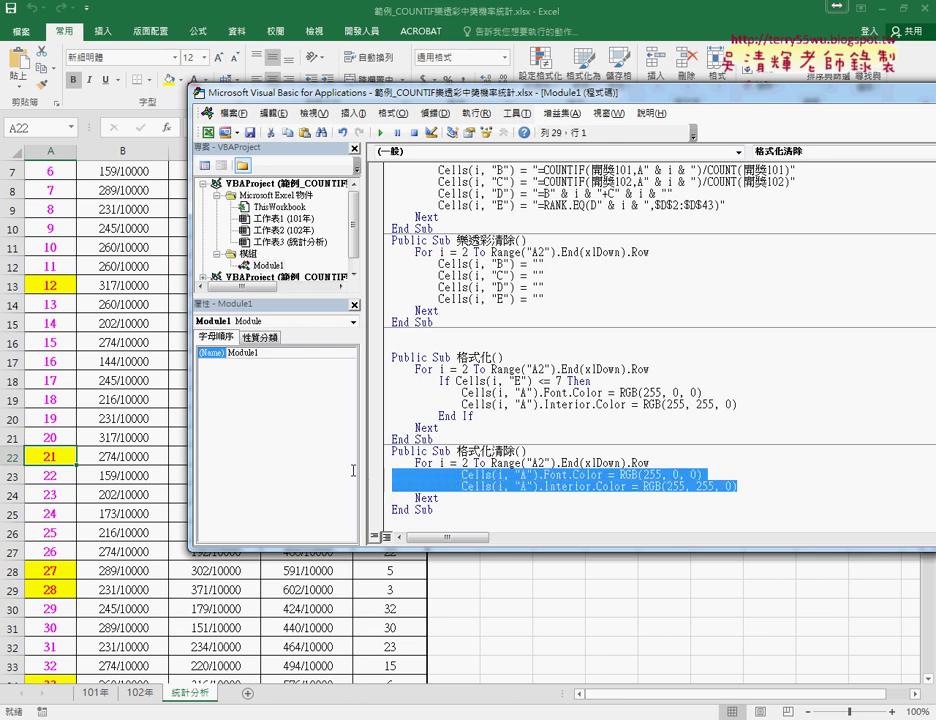
pyautogui.press('Tab')
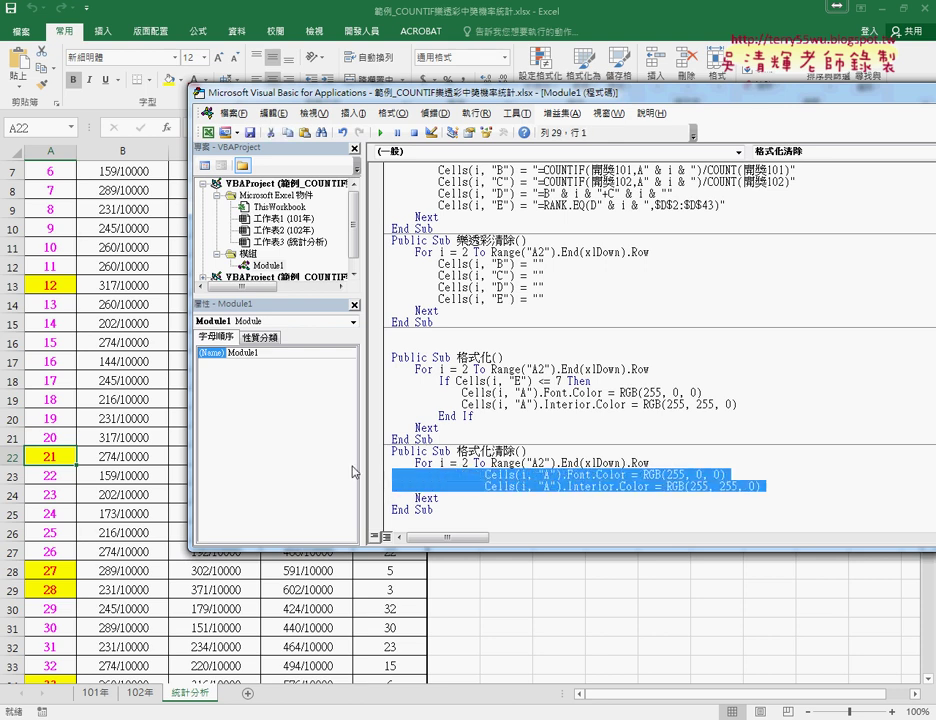
pyautogui.hotkey('shift', 'Tab')
pyautogui.hotkey('shift', 'Tab')
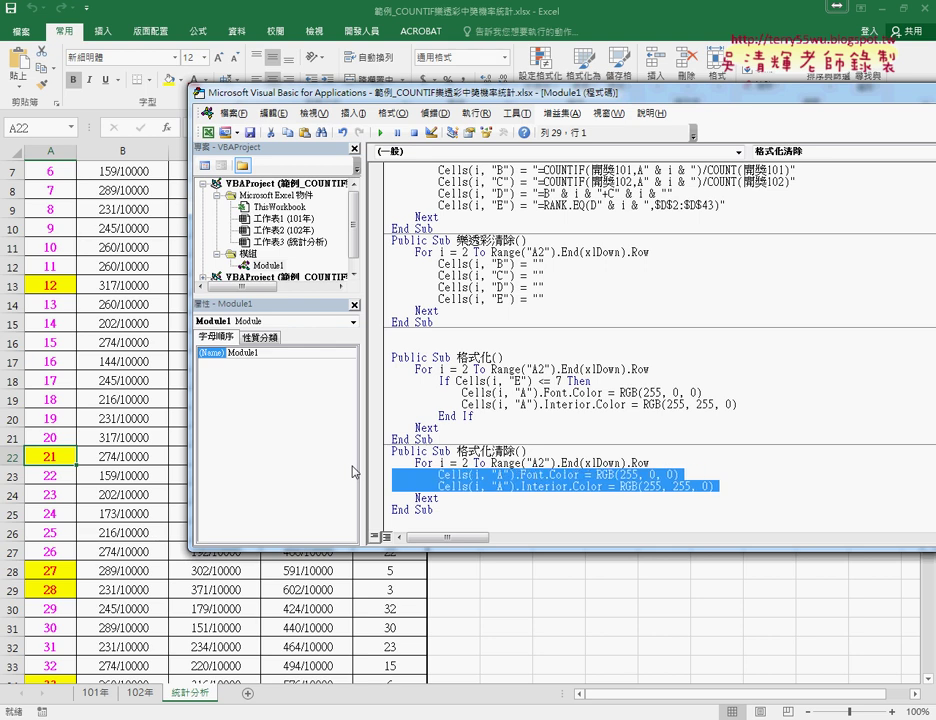
pyautogui.press('Tab')
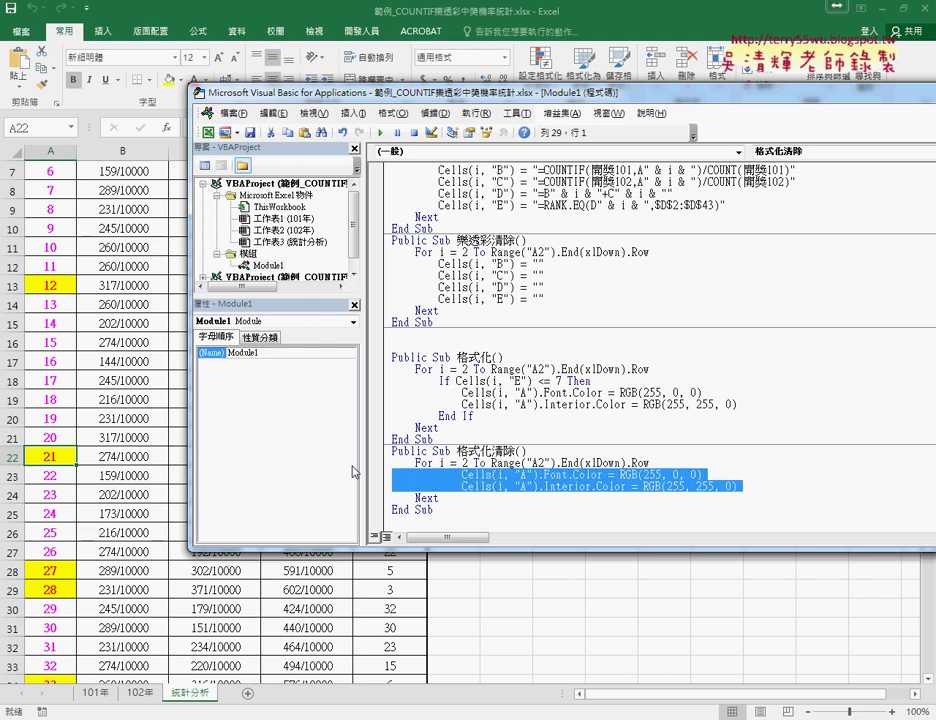
pyautogui.hotkey('shift', 'Tab')
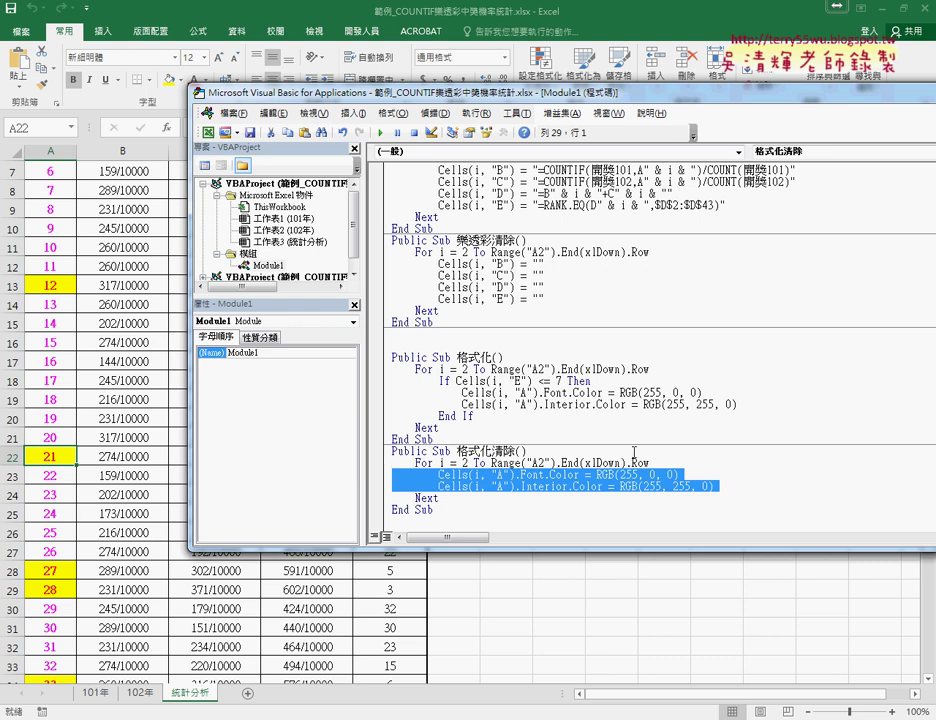
pyautogui.click(715, 465)
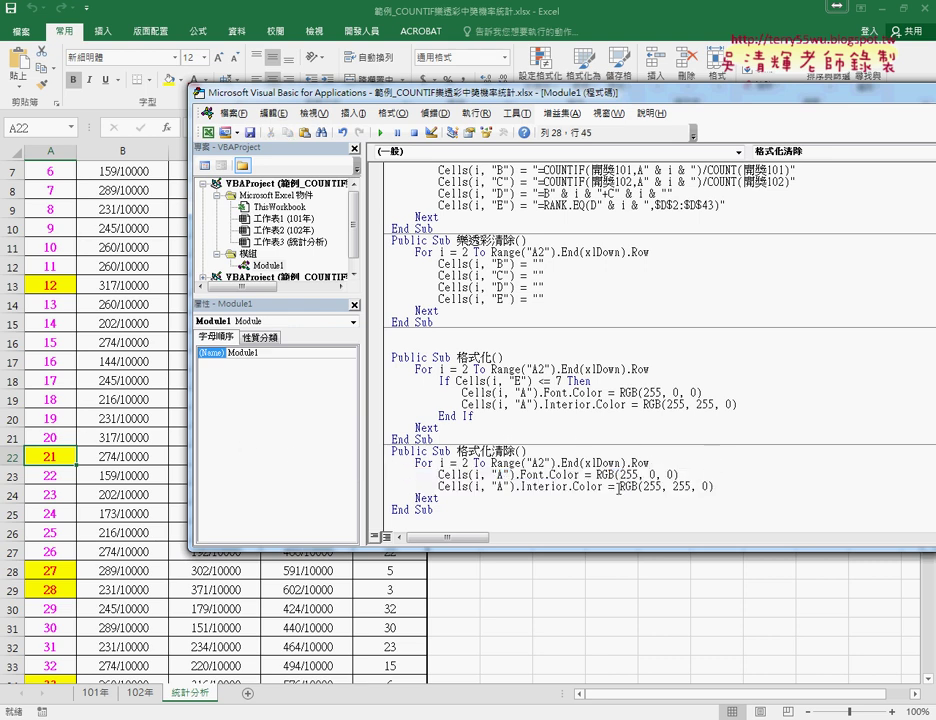
# Replace the fill line's RGB(255, 255, 0) with xlnone
pyautogui.moveTo(619, 488); pyautogui.dragTo(714, 488)
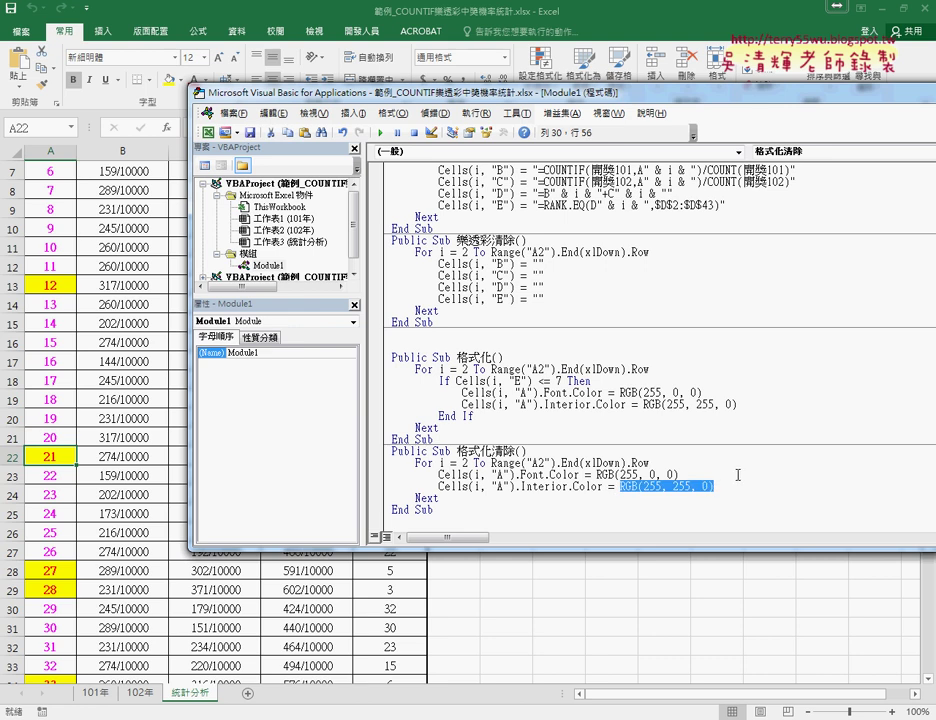
pyautogui.hotkey('shift', 'End')
pyautogui.write('xl')
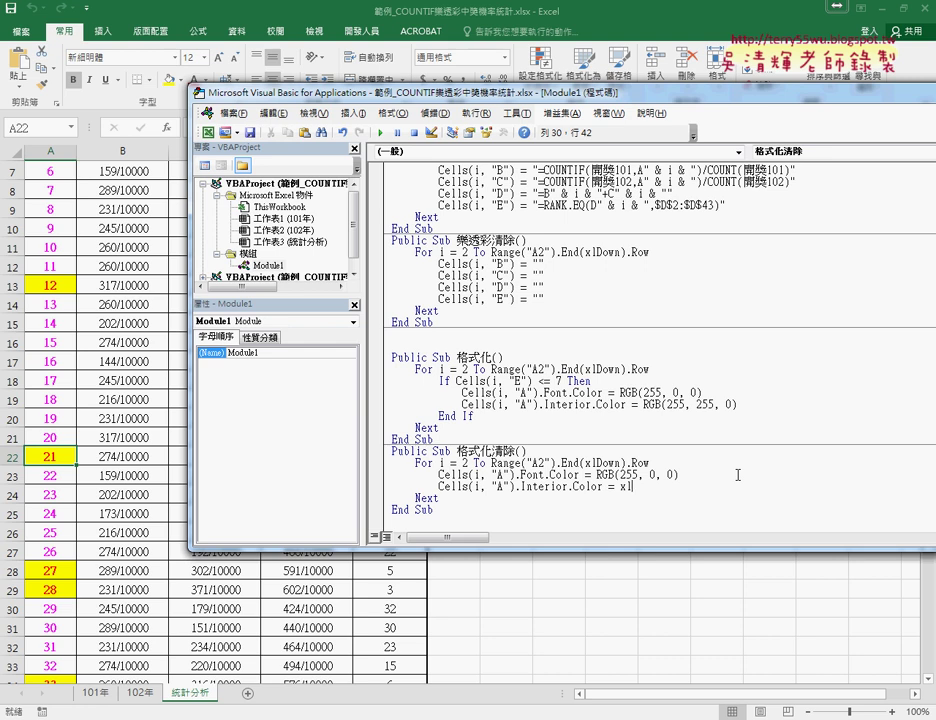
pyautogui.write('non')
# In the worksheet, open the custom font colour settings for number 20's text
pyautogui.click(54, 437)
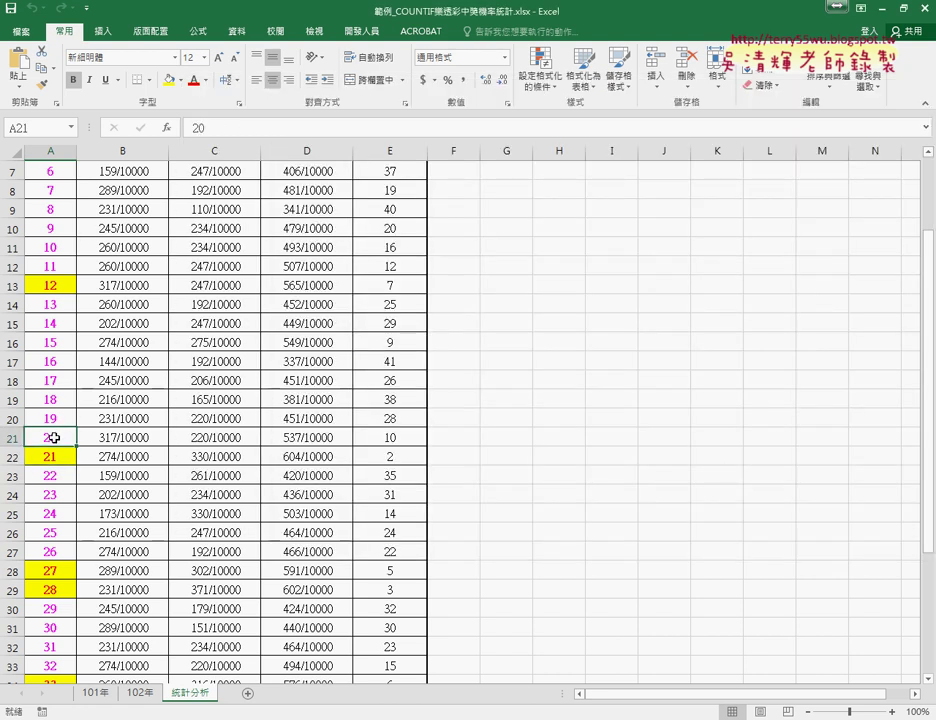
pyautogui.click(207, 86)
pyautogui.click(234, 225)
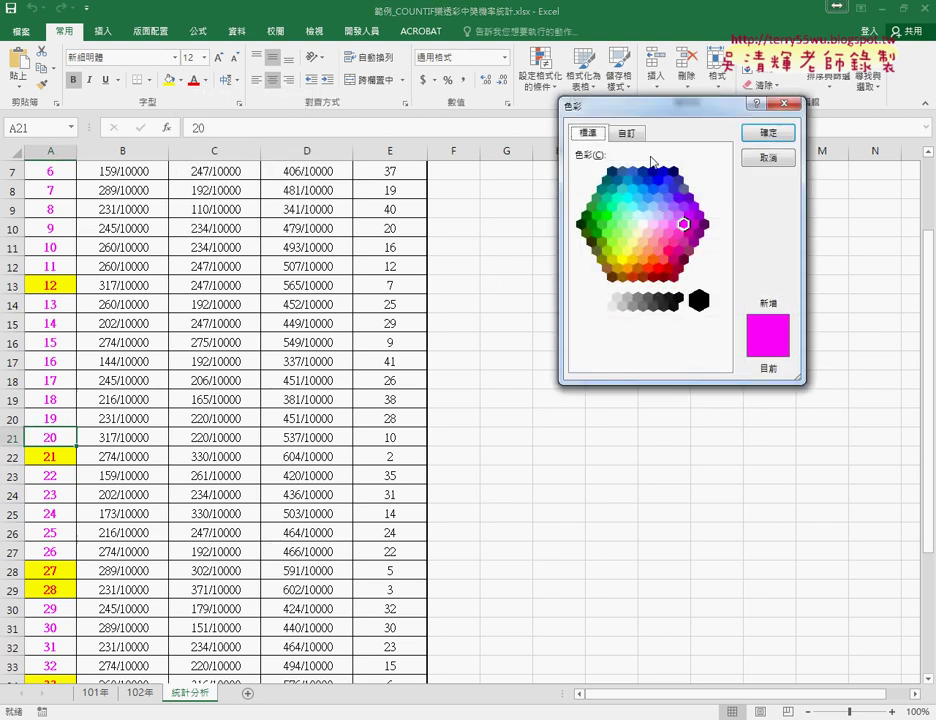
pyautogui.click(626, 133)
# Read the red, green and blue values (255, 0, 255), then cancel without changes
pyautogui.doubleClick(643, 298)
pyautogui.doubleClick(640, 318)
pyautogui.click(651, 340)
pyautogui.doubleClick(651, 340)
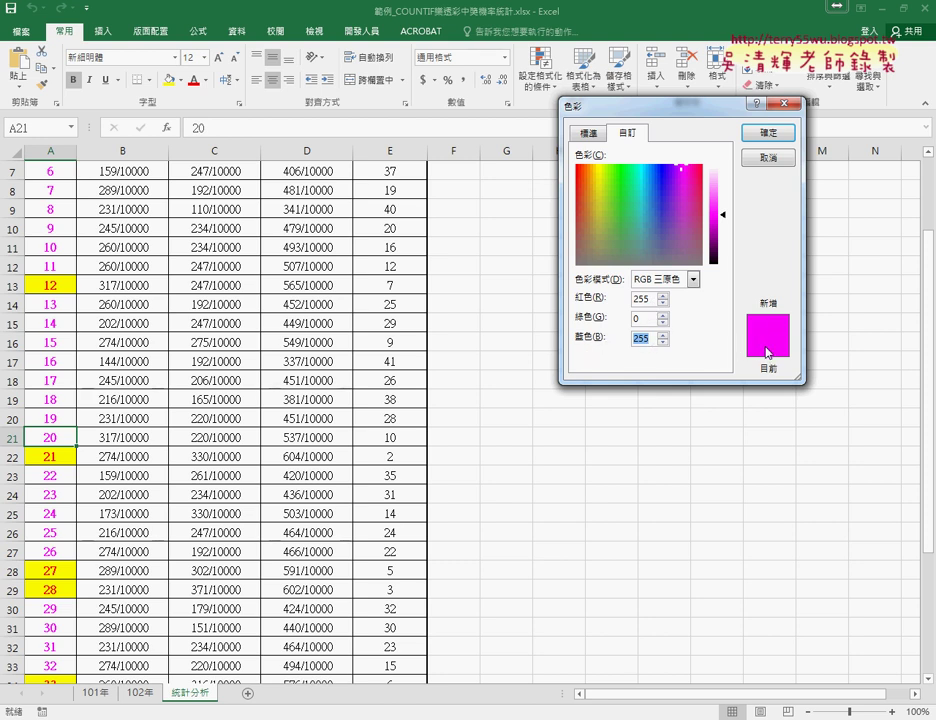
pyautogui.write('0')
pyautogui.doubleClick(640, 338)
pyautogui.write('55')
pyautogui.click(770, 165)
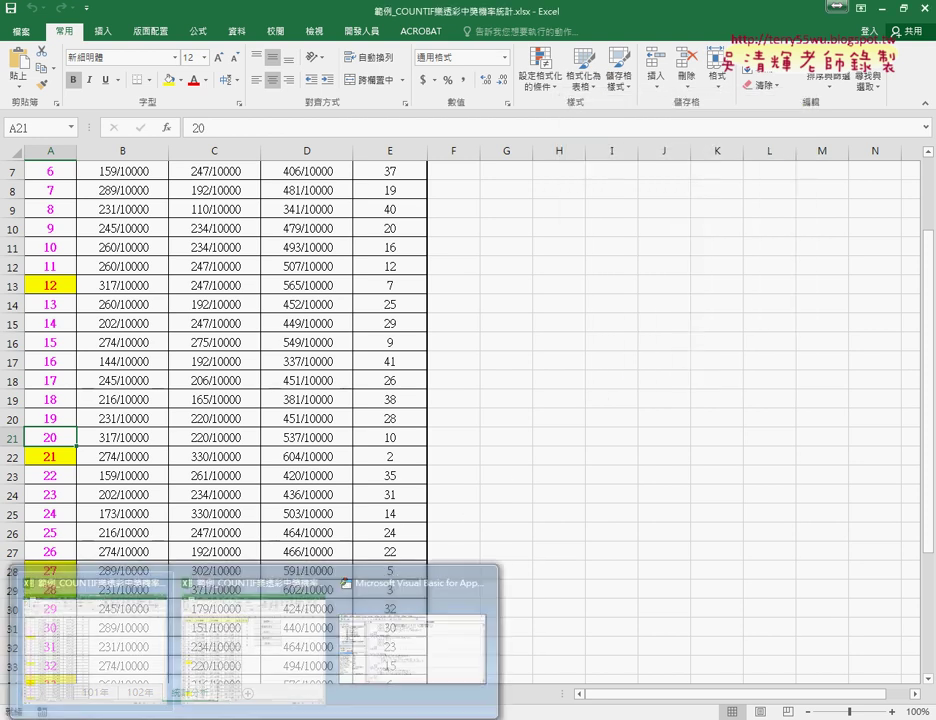
# Change 格式化清除's font colour to RGB(255, 0, 255) and review its xlNone fill setting
pyautogui.click(420, 620)
pyautogui.doubleClick(671, 475)
pyautogui.write('255')
pyautogui.moveTo(656, 487); pyautogui.dragTo(620, 488)
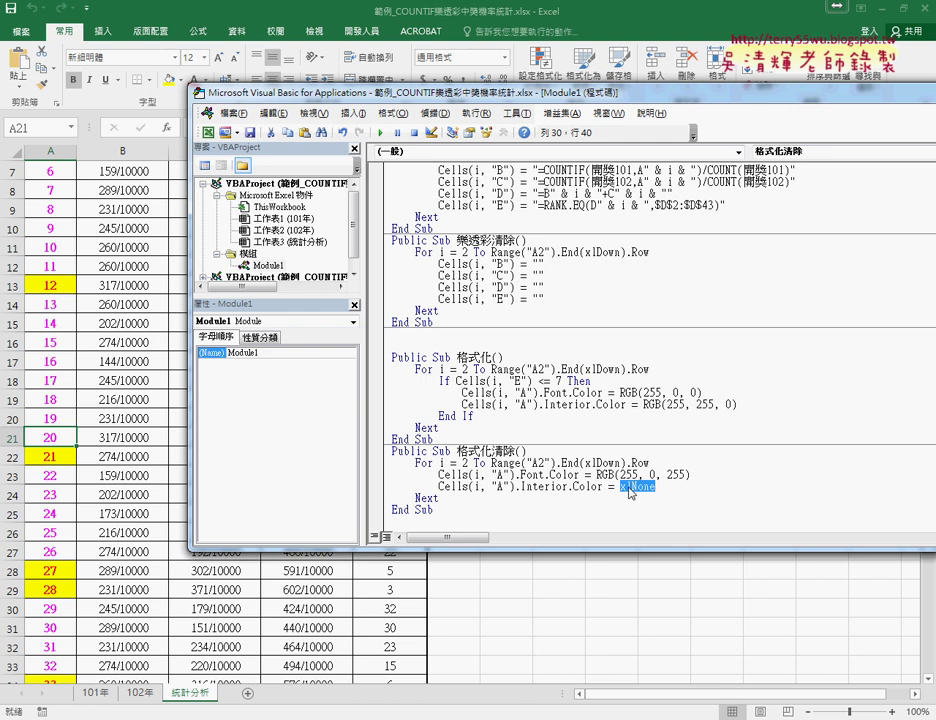
# Run 格式化清除 to clear the yellow fills, then re-run 格式化 to compare
pyautogui.click(563, 487)
pyautogui.click(383, 134)
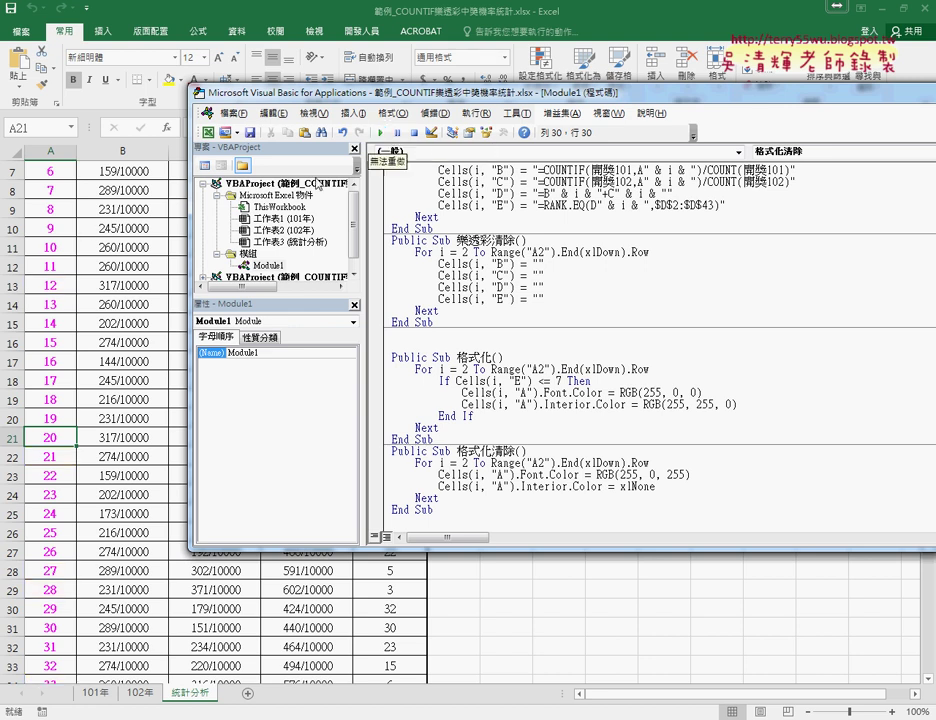
pyautogui.click(452, 393)
pyautogui.click(381, 133)
pyautogui.click(533, 486)
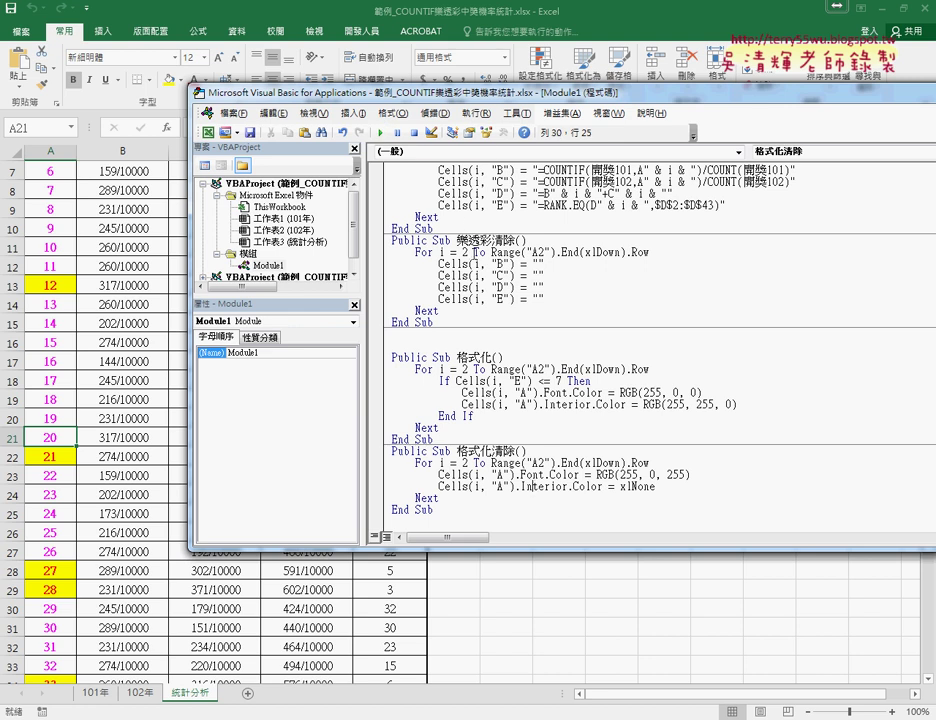
# Run 格式化清除 again and highlight its If Cells(i, "E") <= 7 condition and End If
pyautogui.click(383, 134)
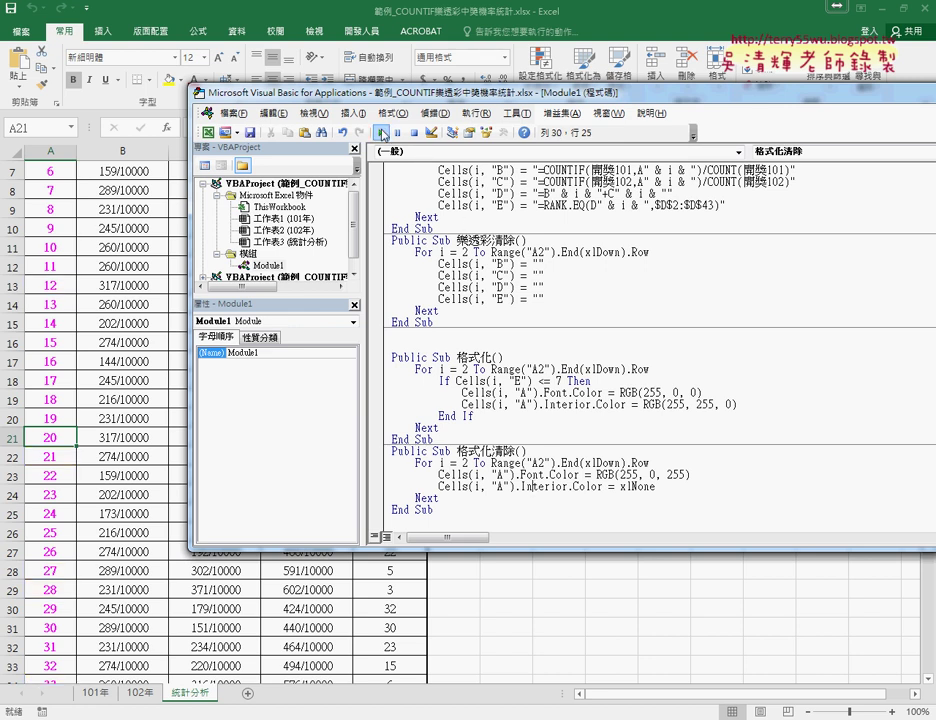
pyautogui.press('Up')
pyautogui.press('Up')
pyautogui.press('Up')
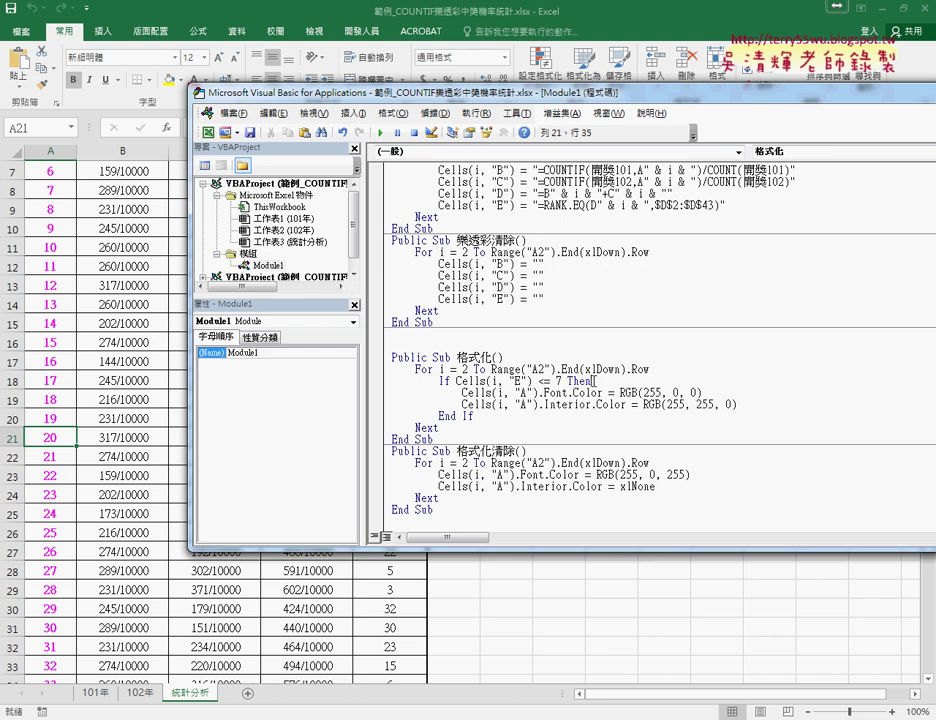
pyautogui.moveTo(591, 381); pyautogui.dragTo(391, 381)
pyautogui.moveTo(473, 416); pyautogui.dragTo(390, 416)
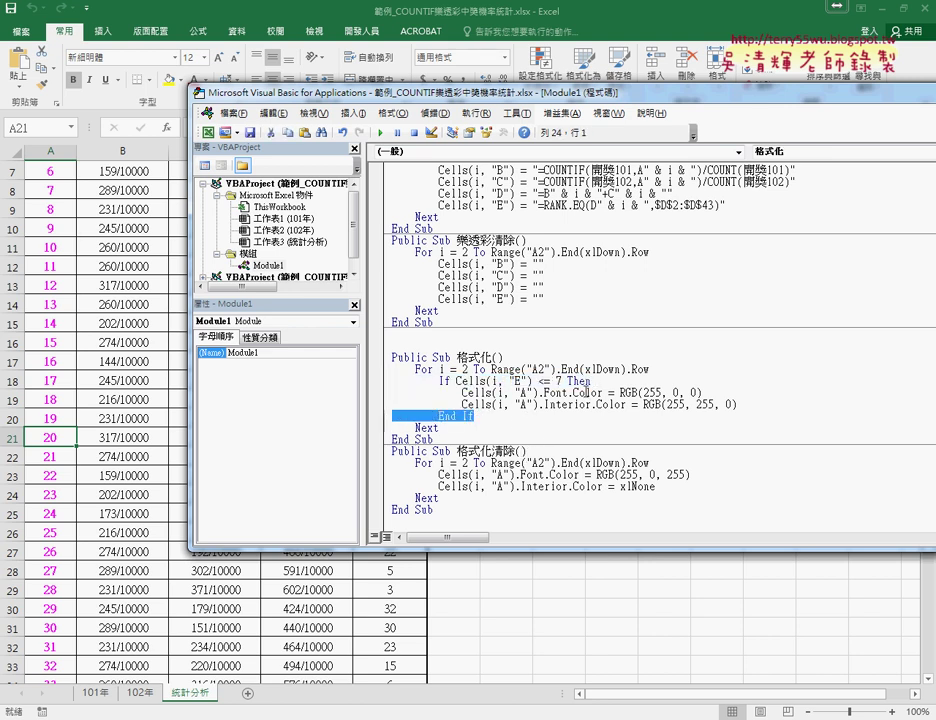
pyautogui.moveTo(591, 381); pyautogui.dragTo(391, 381)
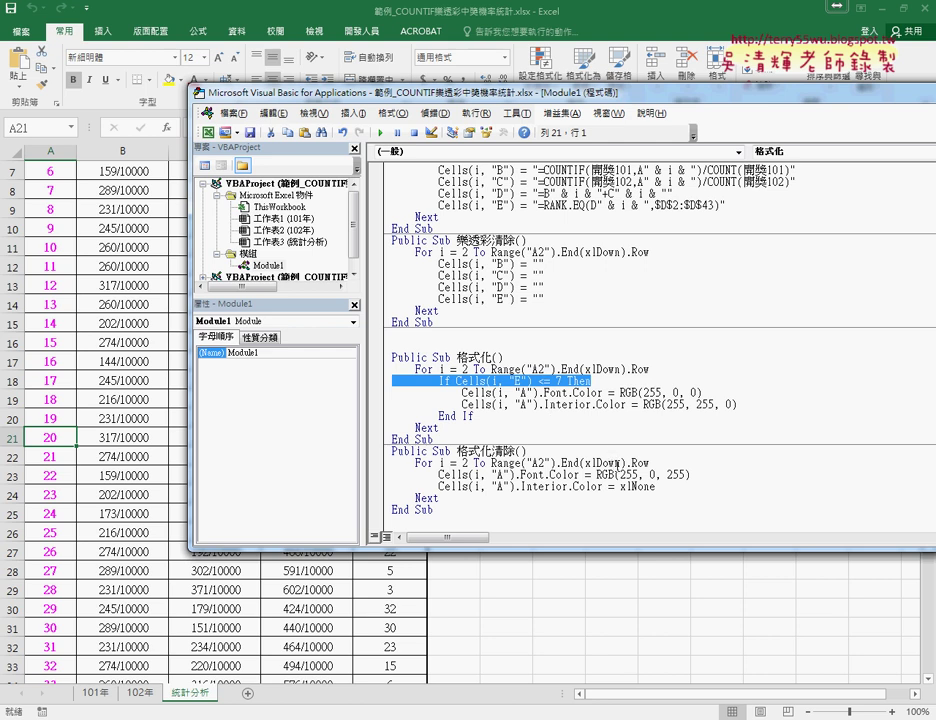
# Highlight the magenta RGB(255, 0, 255) and red RGB(255, 0, 0) values in the code
pyautogui.moveTo(689, 476); pyautogui.dragTo(597, 476)
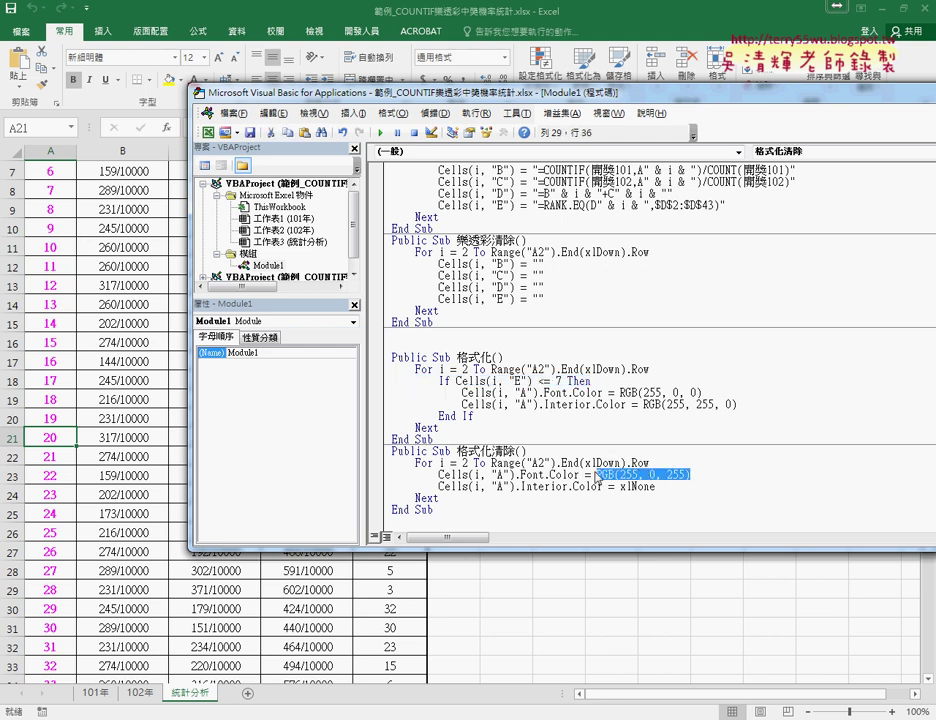
pyautogui.moveTo(704, 393); pyautogui.dragTo(620, 393)
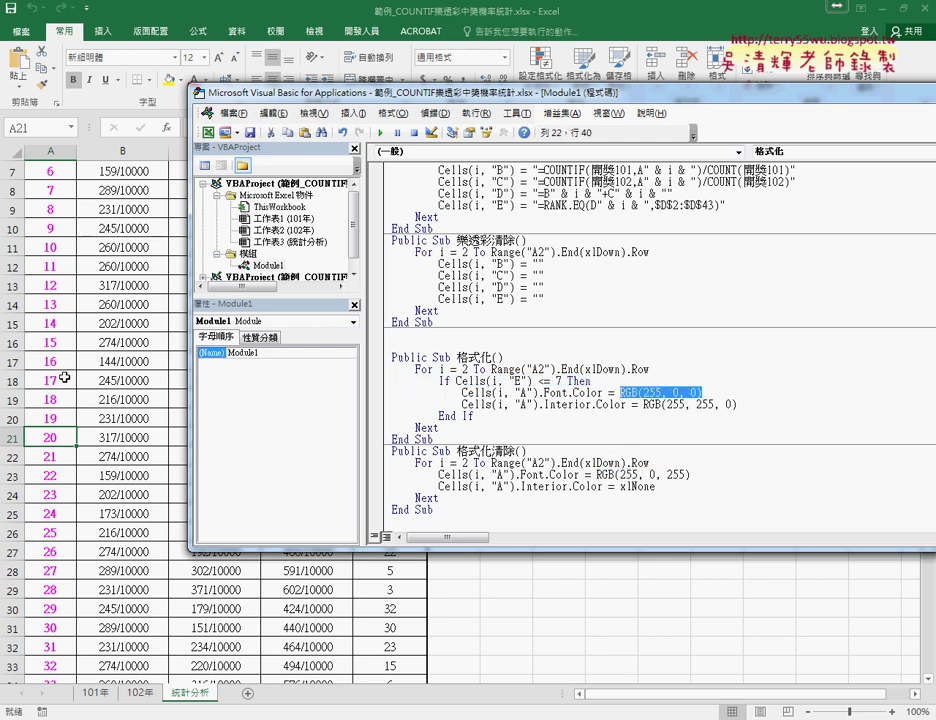
pyautogui.moveTo(690, 475); pyautogui.dragTo(597, 475)
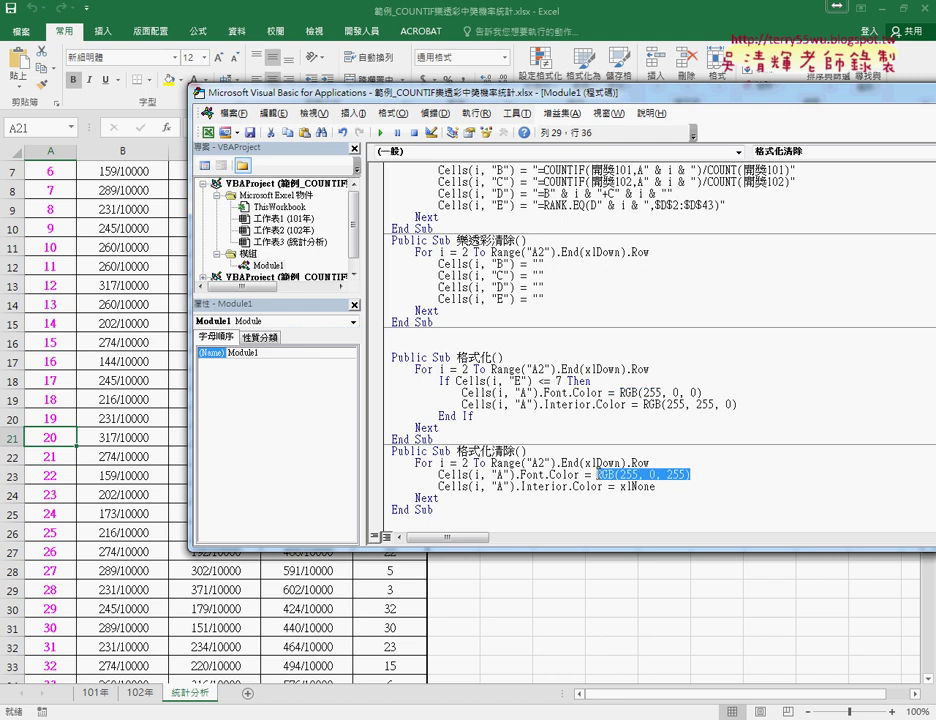
pyautogui.click(49, 437)
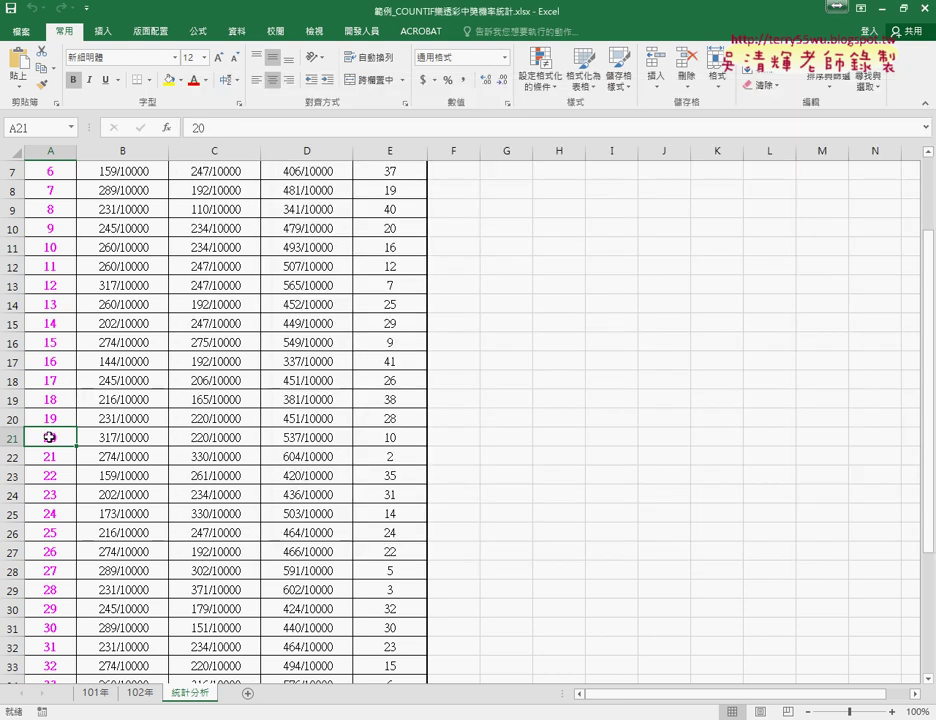
# Show 號碼 20's custom font colour values: Red 255, Green 0, Blue 255
pyautogui.click(206, 84)
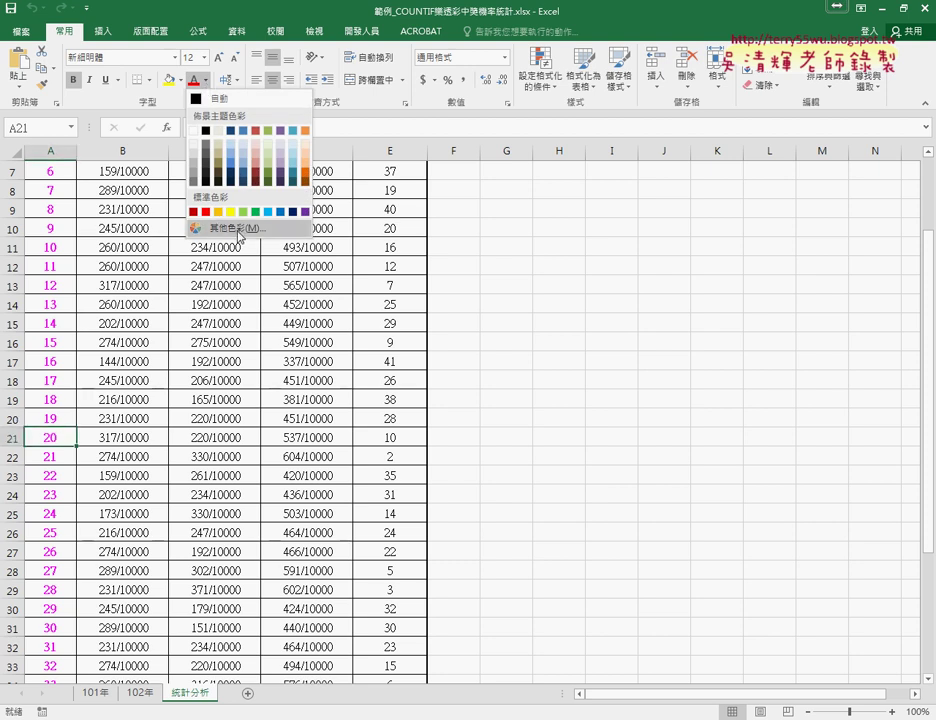
pyautogui.click(239, 228)
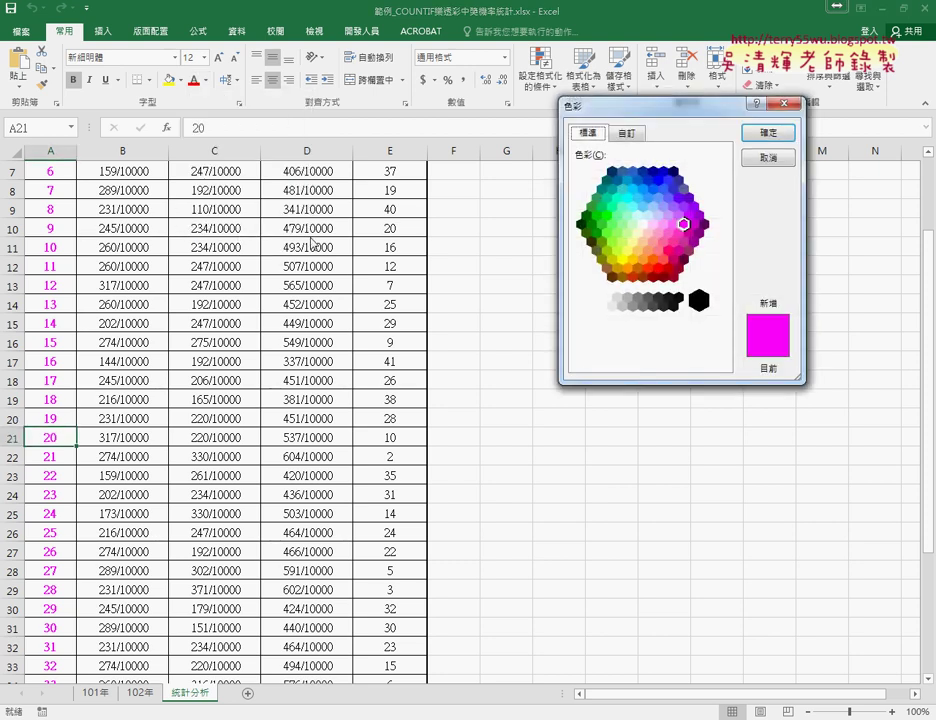
pyautogui.click(628, 136)
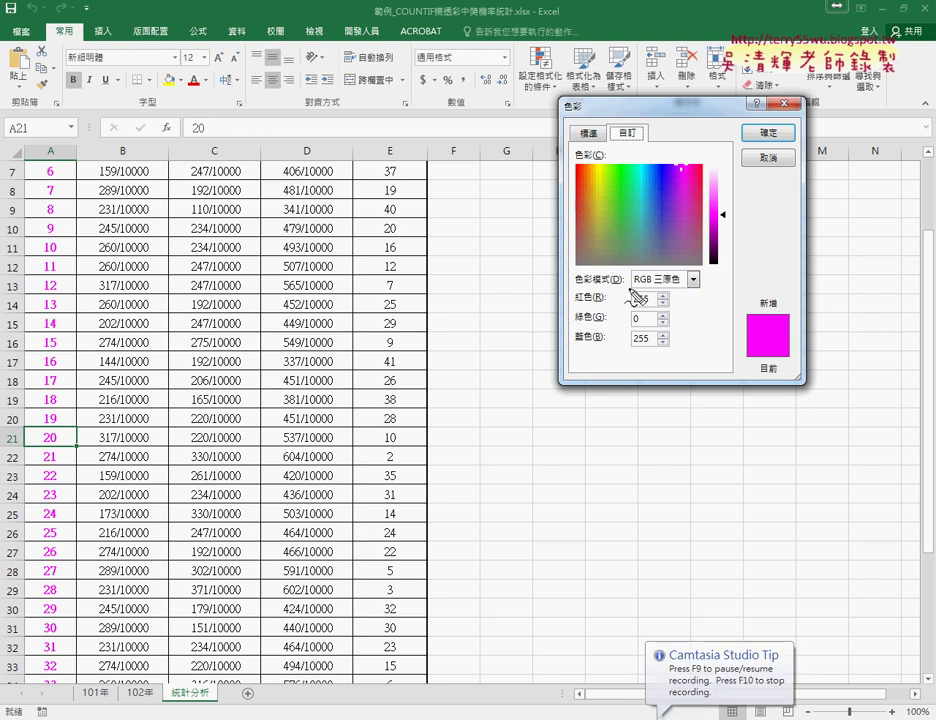
pyautogui.moveTo(642, 366); pyautogui.dragTo(679, 333)
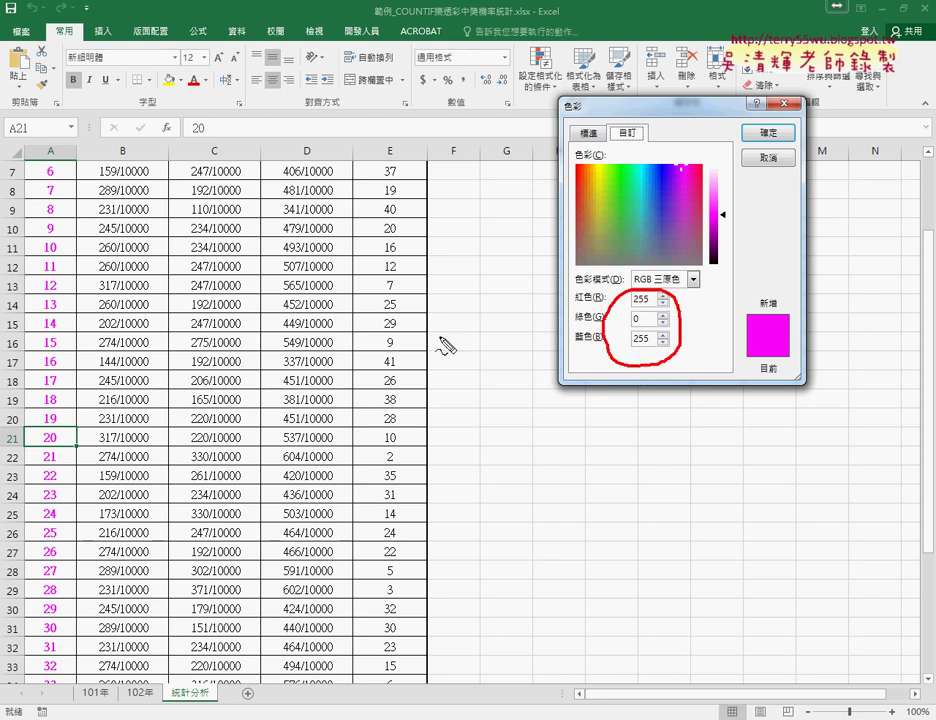
pyautogui.moveTo(62, 420)
pyautogui.mouseDown()
pyautogui.moveTo(72, 452)
pyautogui.moveTo(563, 360)
pyautogui.moveTo(583, 337)
pyautogui.mouseUp()
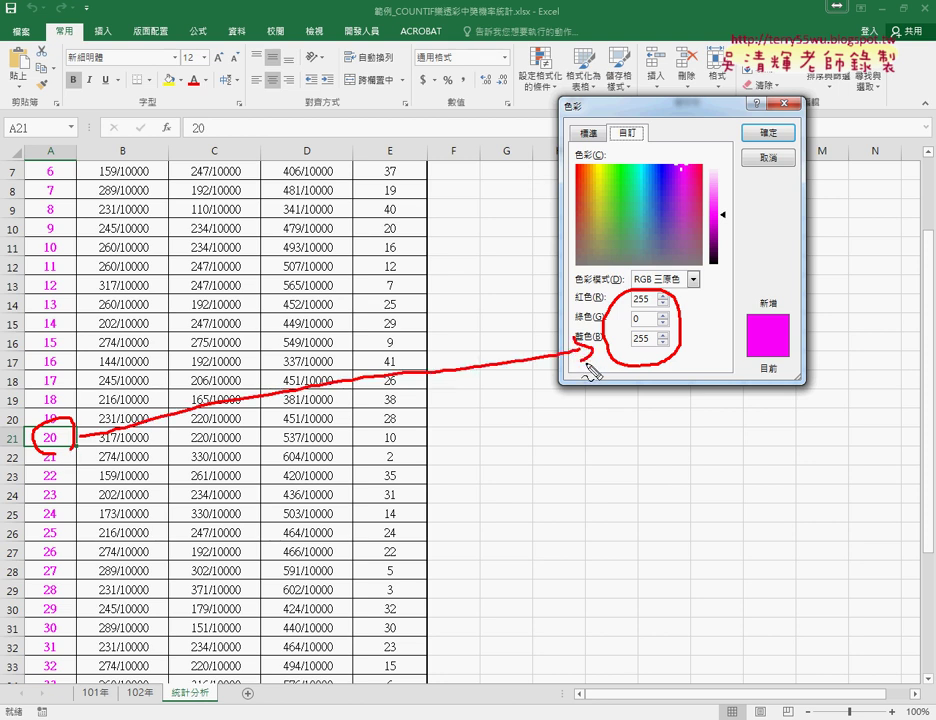